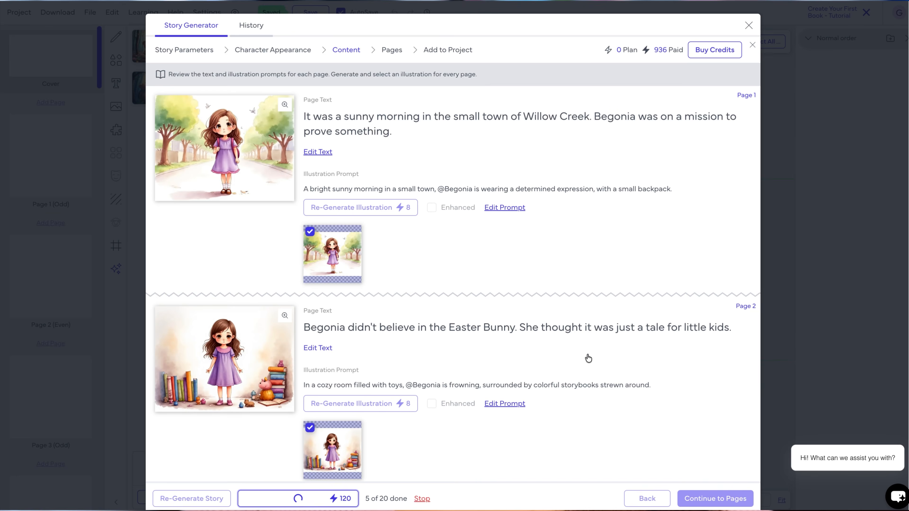
Review the page texts, illustration prompts and generated illustrations for the Easter Bunny story
{"action": "scroll", "coordinate": [587, 353], "scroll_direction": "down", "scroll_amount": 4}
{"action": "scroll", "coordinate": [587, 353], "scroll_direction": "up", "scroll_amount": 3}
{"action": "scroll", "coordinate": [587, 354], "scroll_direction": "down", "scroll_amount": 5}
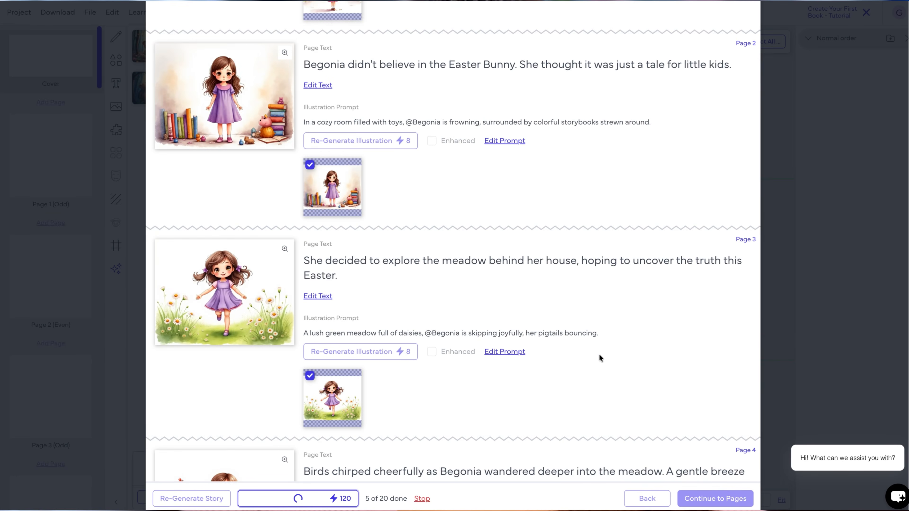
{"action": "scroll", "coordinate": [599, 354], "scroll_direction": "down", "scroll_amount": 6}
{"action": "scroll", "coordinate": [604, 355], "scroll_direction": "down", "scroll_amount": 10}
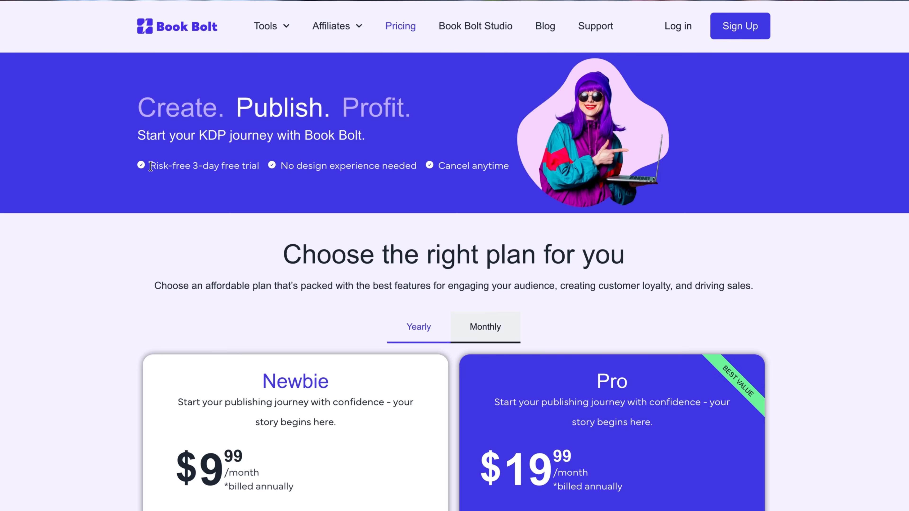
{"action": "left_click_drag", "start_coordinate": [151, 167], "coordinate": [265, 169]}
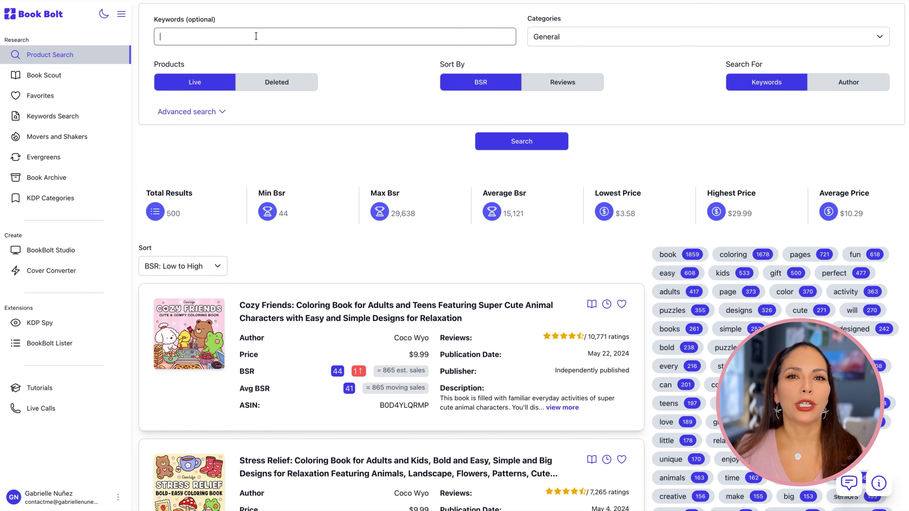
Search Book Bolt's live products for "Easter bunny book" and examine the listed books and related keywords
{"action": "type", "text": "Easter bunny book"}
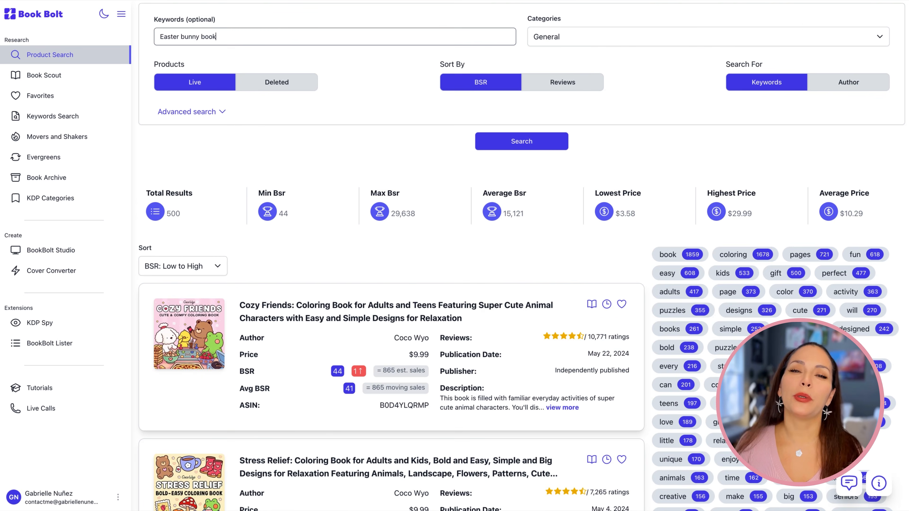
{"action": "key", "text": "Return"}
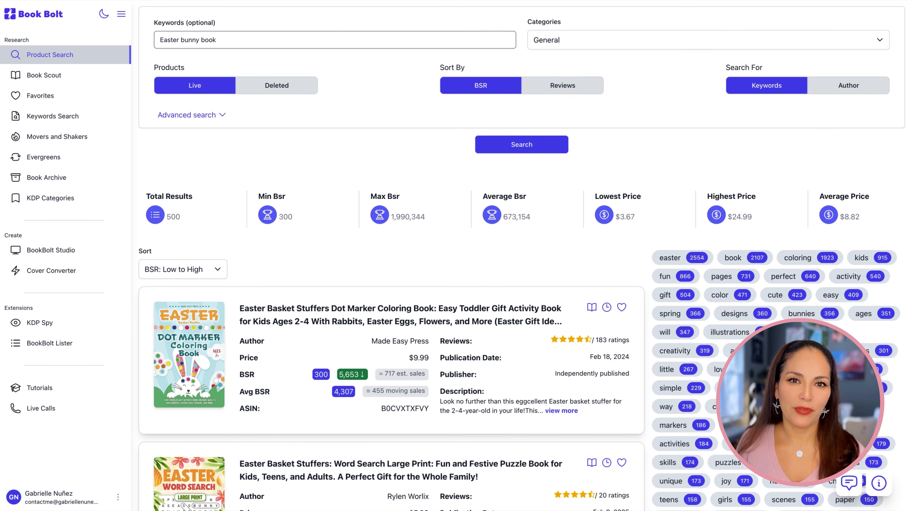
{"action": "scroll", "coordinate": [852, 150], "scroll_direction": "down", "scroll_amount": 13}
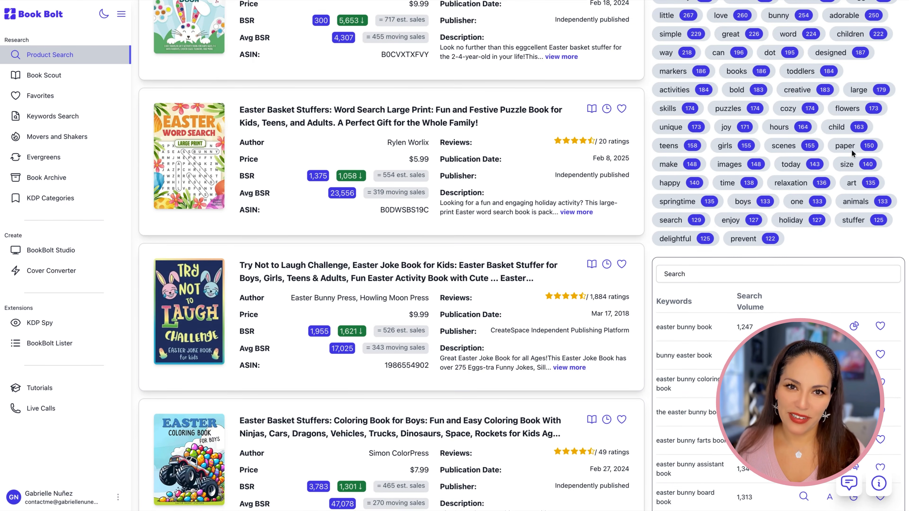
{"action": "scroll", "coordinate": [852, 153], "scroll_direction": "down", "scroll_amount": 10}
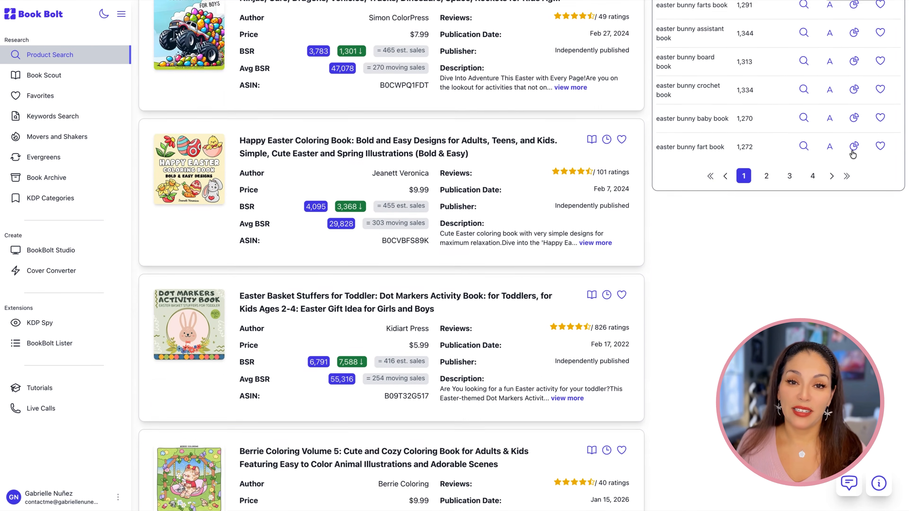
{"action": "scroll", "coordinate": [851, 154], "scroll_direction": "down", "scroll_amount": 2}
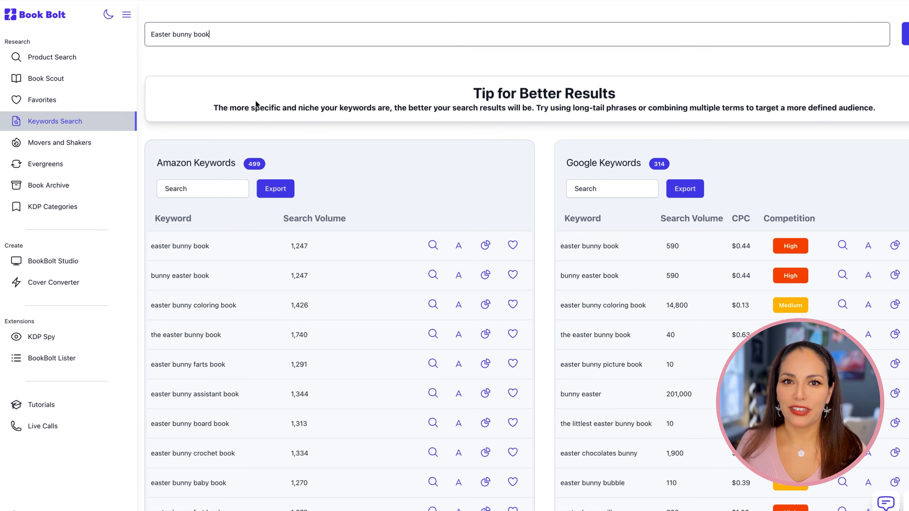
Sort the Amazon keywords for "Easter bunny book" by search volume, highest first, and look through them
{"action": "left_click", "coordinate": [320, 215]}
{"action": "left_click", "coordinate": [321, 215]}
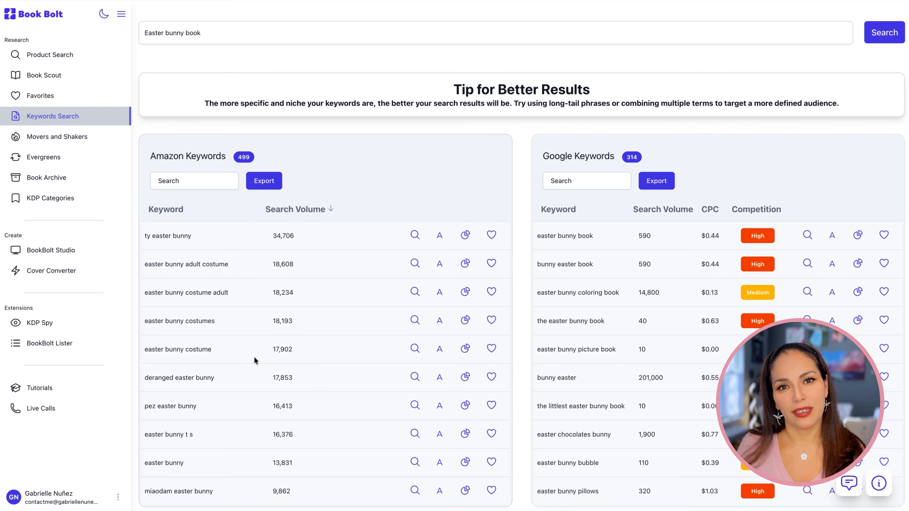
{"action": "scroll", "coordinate": [252, 399], "scroll_direction": "down", "scroll_amount": 2}
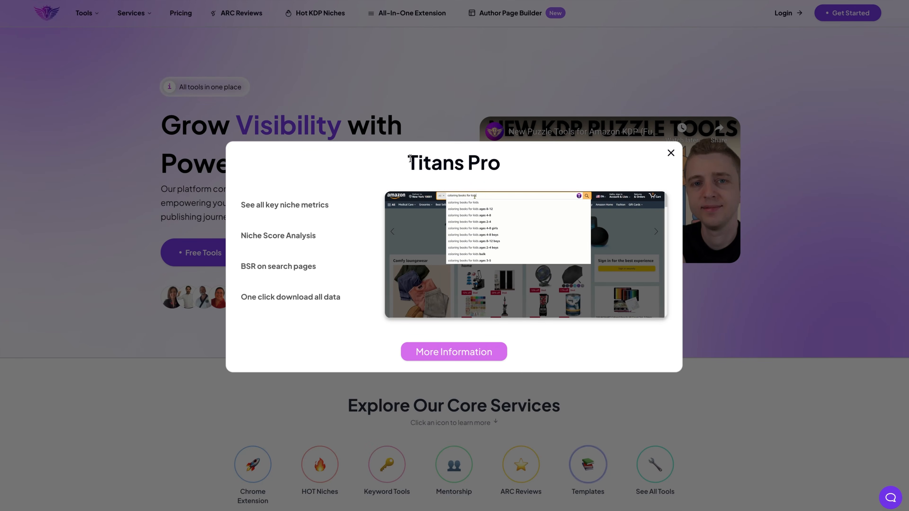
{"action": "left_click_drag", "start_coordinate": [407, 162], "coordinate": [498, 163]}
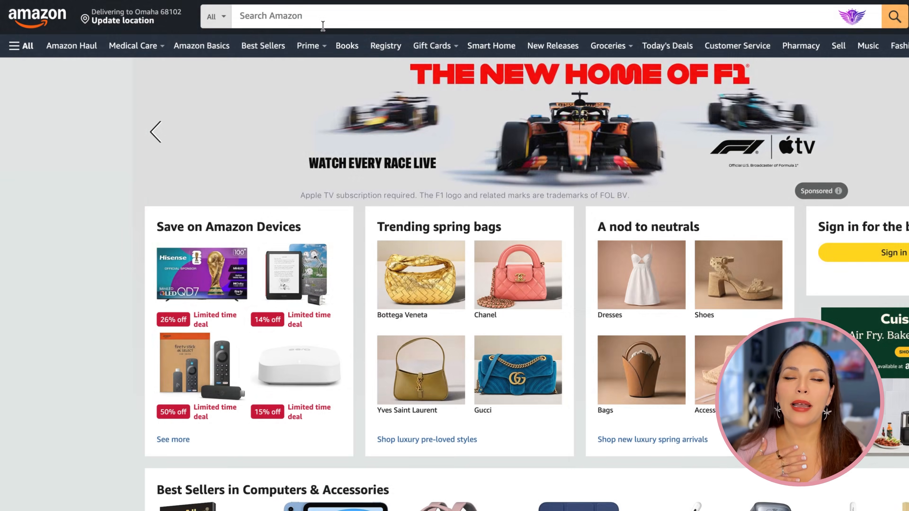
Enter "easter bunny story book" as the Amazon search term and load its Self Publishing Titans keyword data
{"action": "left_click", "coordinate": [323, 17]}
{"action": "type", "text": "easter"}
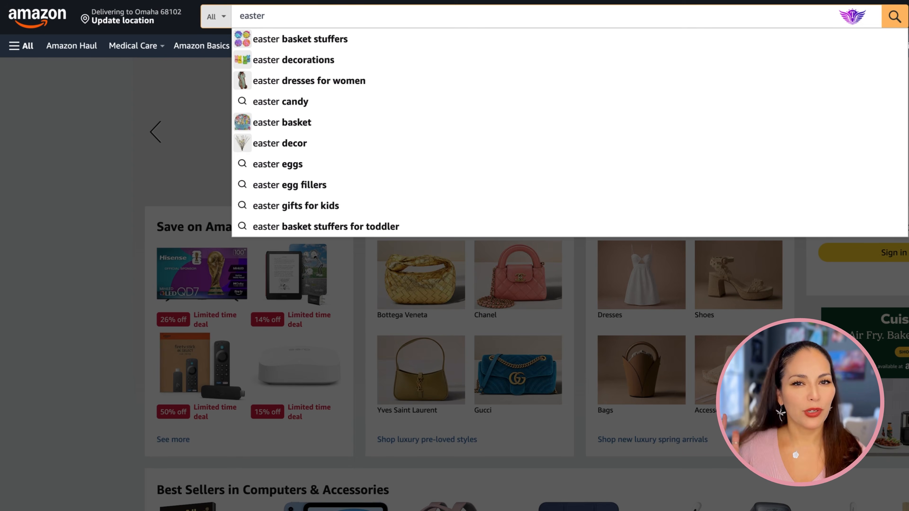
{"action": "type", "text": " bunny story book"}
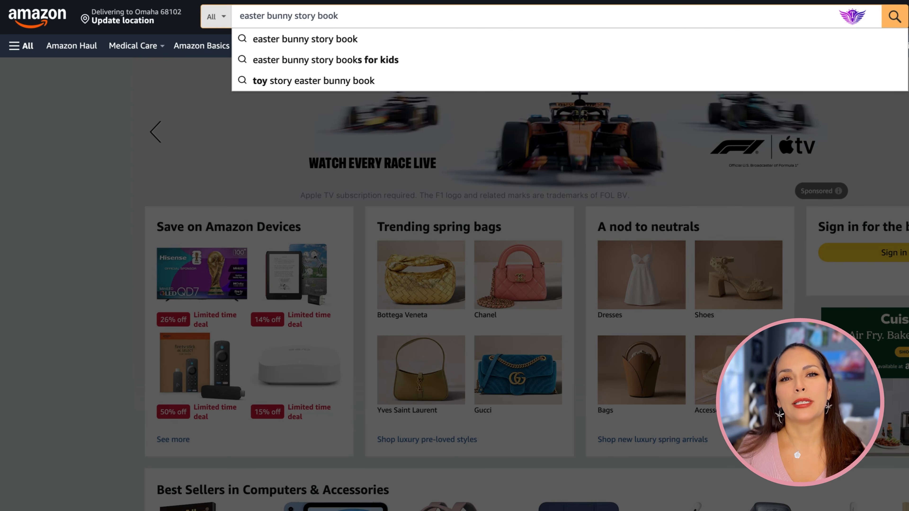
{"action": "left_click", "coordinate": [853, 16]}
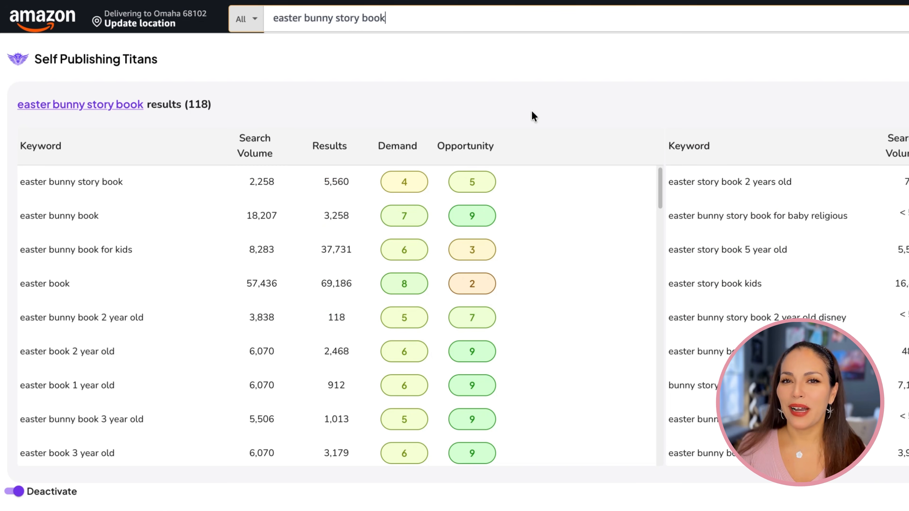
Sort both Self Publishing Titans keyword tables by search volume, highest first
{"action": "left_click", "coordinate": [261, 152]}
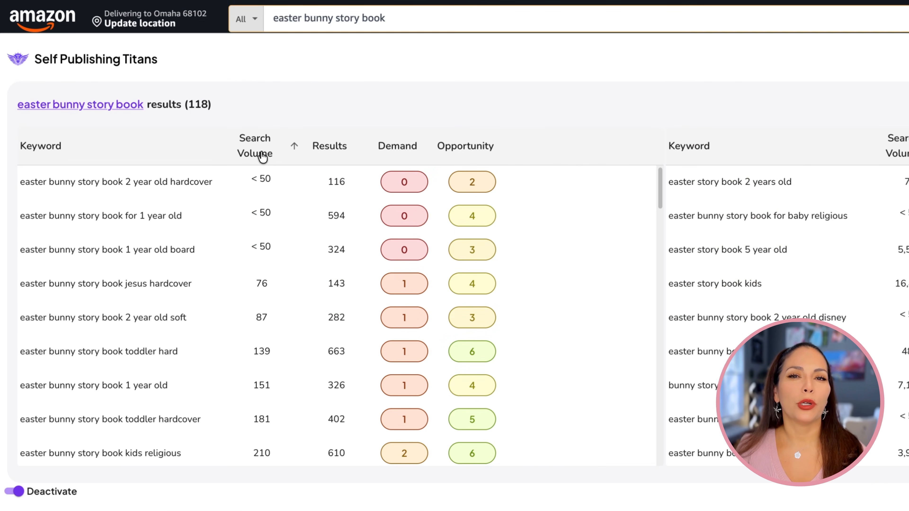
{"action": "left_click", "coordinate": [269, 156]}
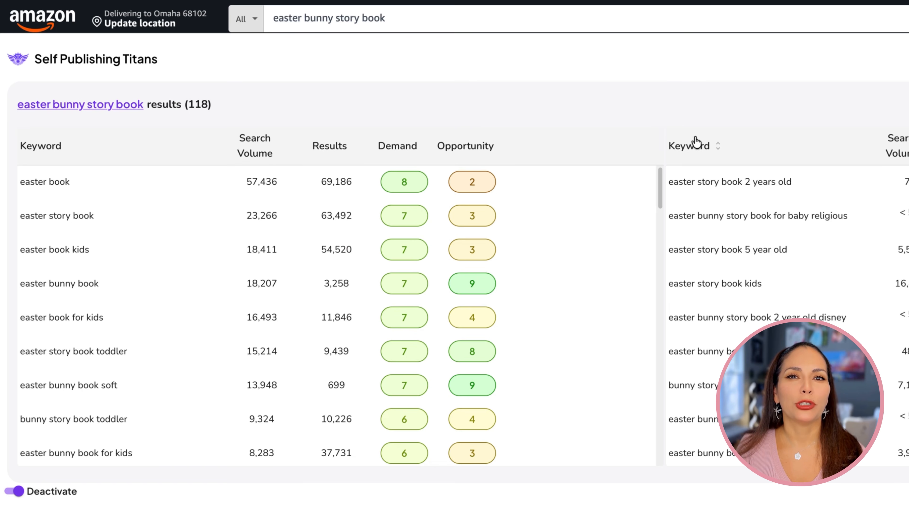
{"action": "left_click", "coordinate": [907, 153]}
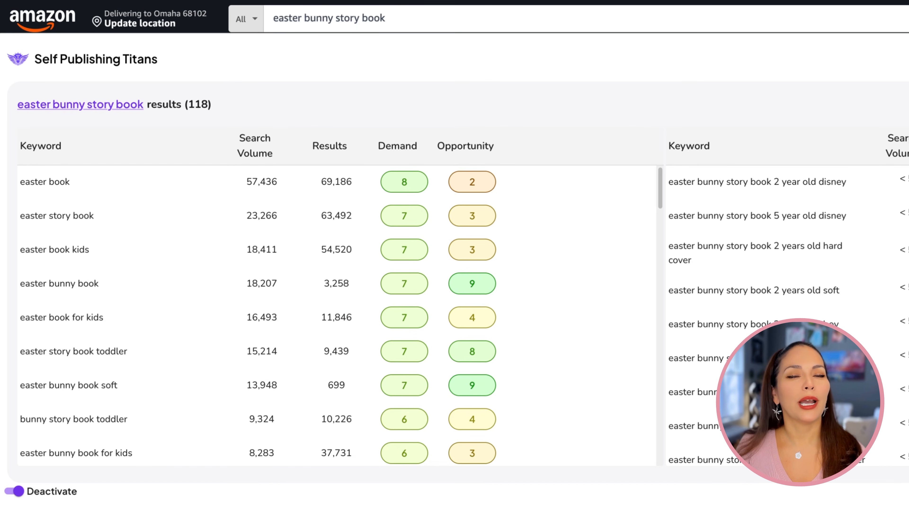
{"action": "left_click", "coordinate": [907, 153]}
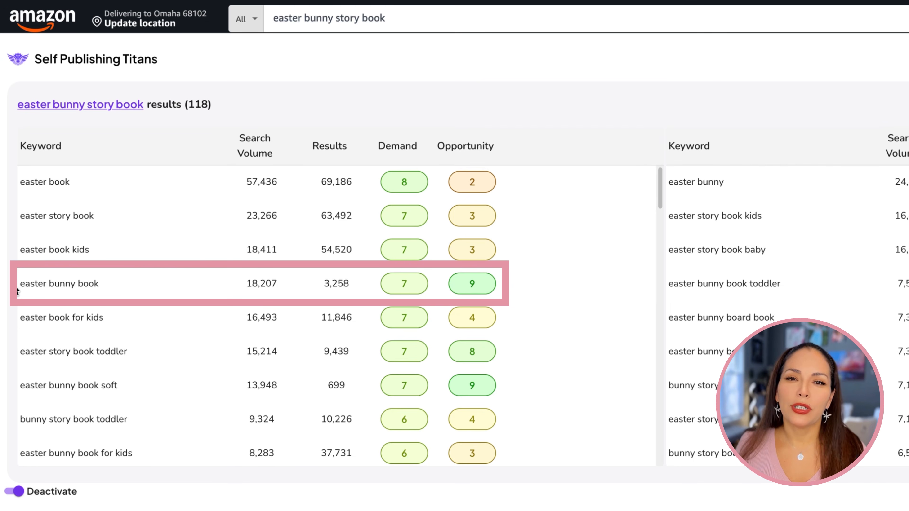
Highlight the "easter bunny book" keyword row and download the keyword results
{"action": "left_click_drag", "start_coordinate": [18, 290], "coordinate": [440, 294]}
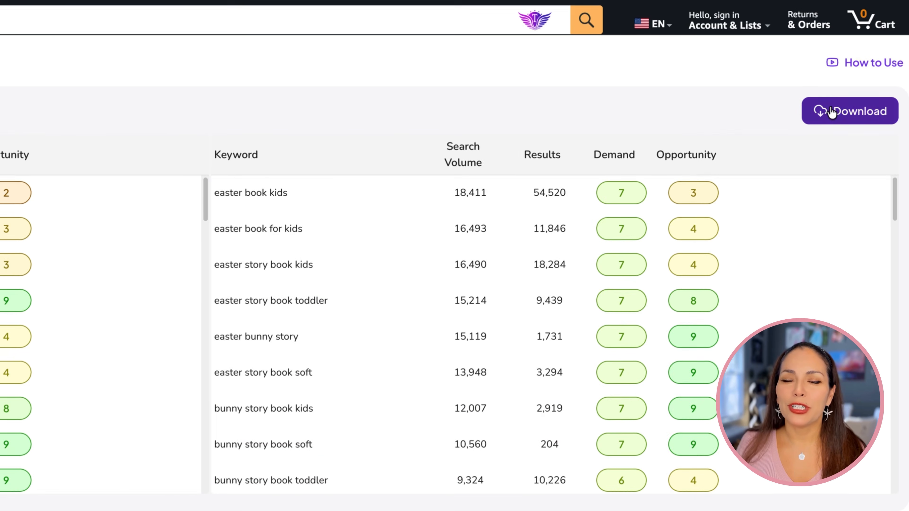
{"action": "left_click", "coordinate": [859, 72]}
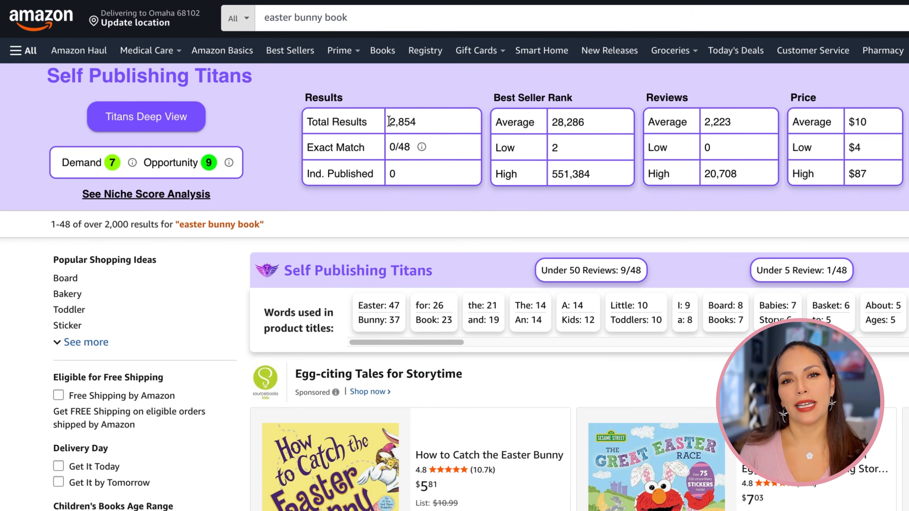
Examine the total results and average Best Seller Rank for "easter bunny book" on Amazon and browse the listed books
{"action": "left_click_drag", "start_coordinate": [389, 122], "coordinate": [418, 125]}
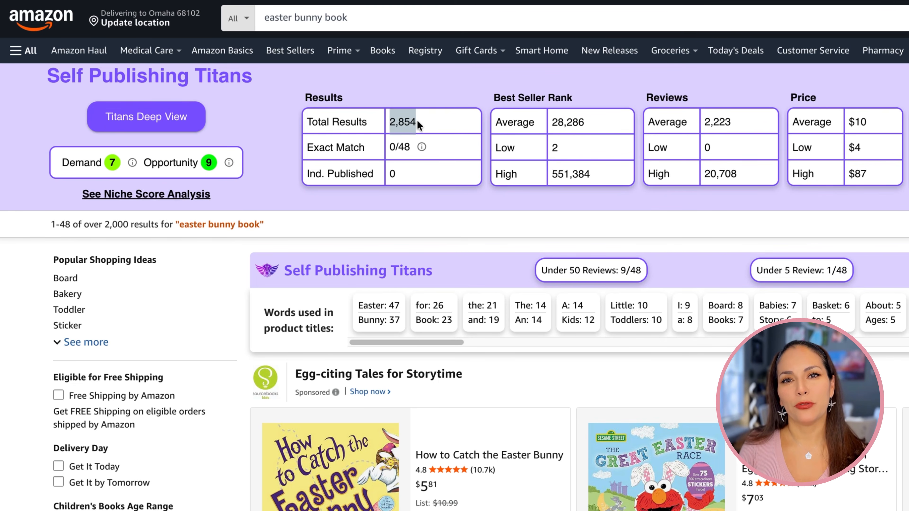
{"action": "left_click_drag", "start_coordinate": [552, 123], "coordinate": [587, 125]}
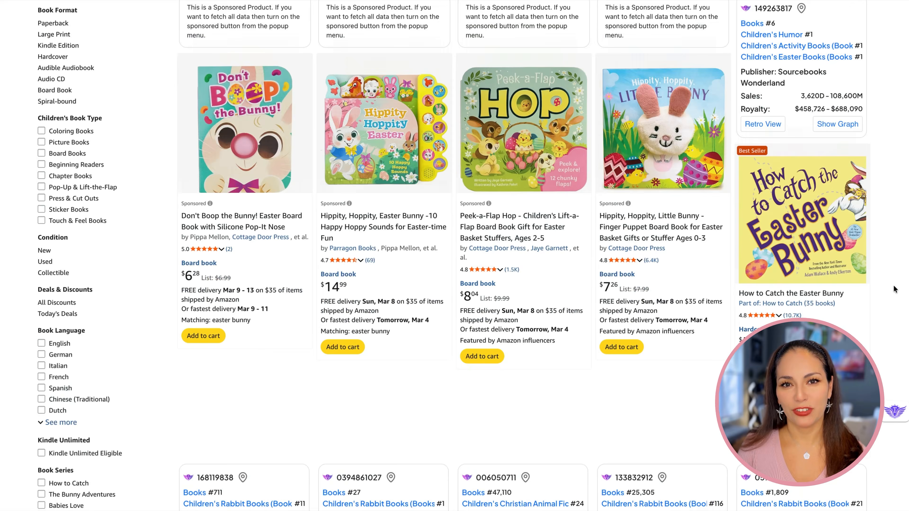
{"action": "scroll", "coordinate": [501, 149], "scroll_direction": "down", "scroll_amount": 10}
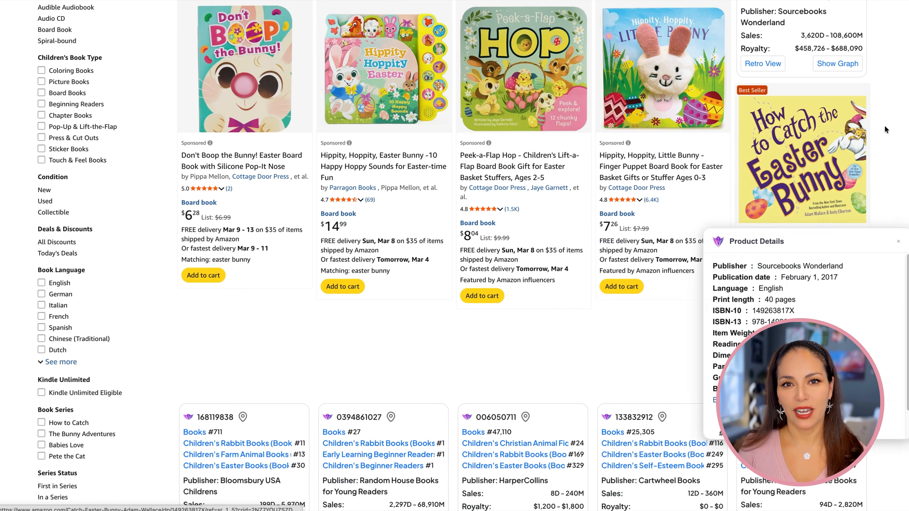
{"action": "mouse_move", "coordinate": [502, 149]}
{"action": "scroll", "coordinate": [502, 149], "scroll_direction": "down", "scroll_amount": 10}
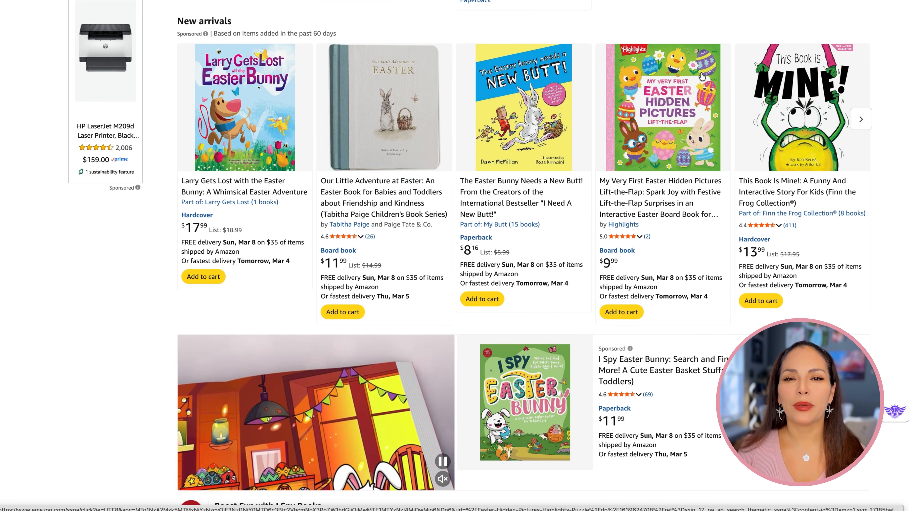
{"action": "scroll", "coordinate": [888, 175], "scroll_direction": "down", "scroll_amount": 17}
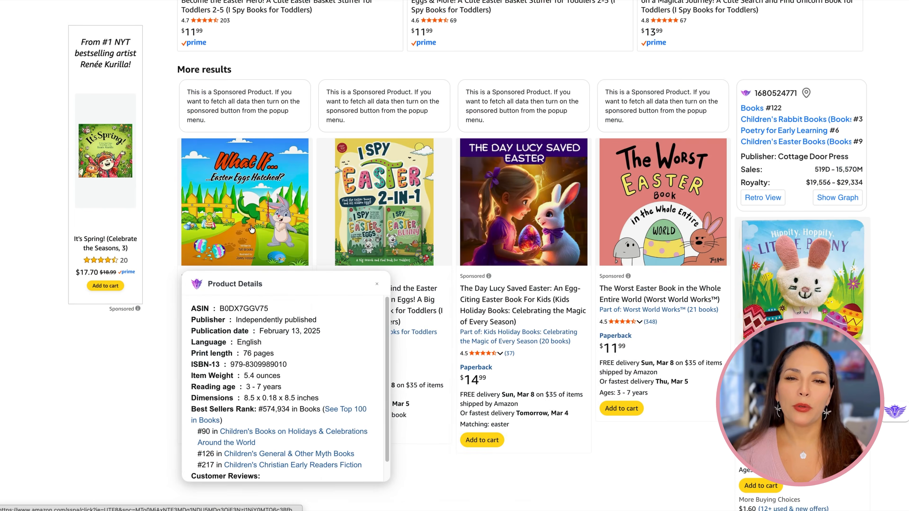
Check the publisher and Best Sellers Rank in the product details of "The Day Lucy Saved Easter"
{"action": "mouse_move", "coordinate": [520, 215]}
{"action": "left_click_drag", "start_coordinate": [514, 319], "coordinate": [595, 318]}
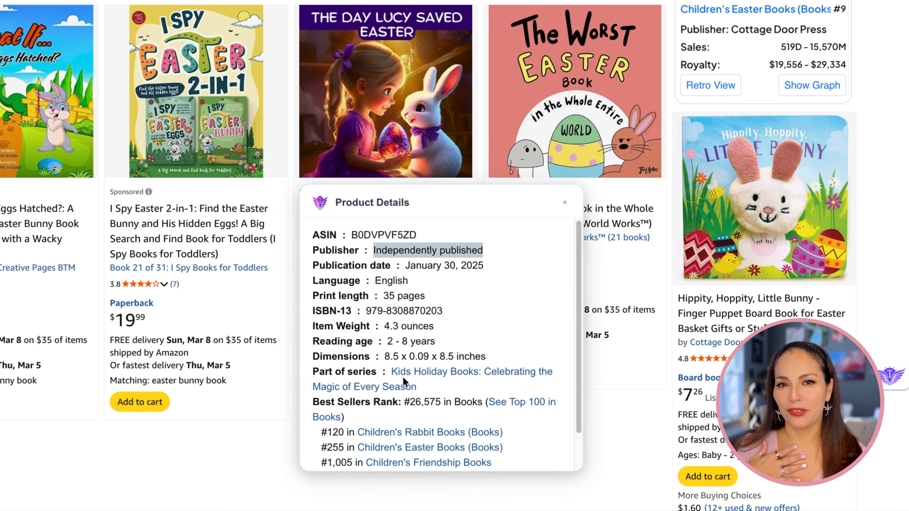
{"action": "left_click_drag", "start_coordinate": [408, 403], "coordinate": [443, 402]}
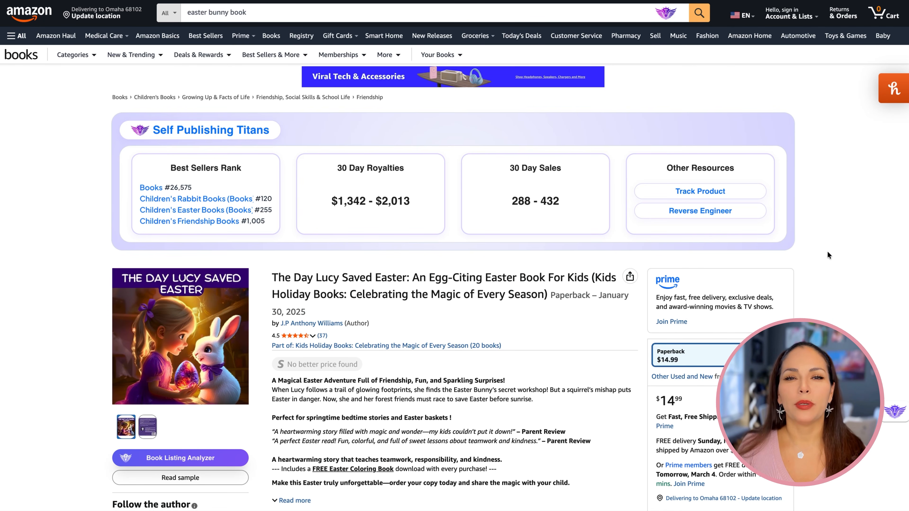
Examine the 30-day rank and price graph and the Best Sellers Rank on the product page of "The Day Lucy Saved Easter"
{"action": "scroll", "coordinate": [828, 254], "scroll_direction": "down", "scroll_amount": 15}
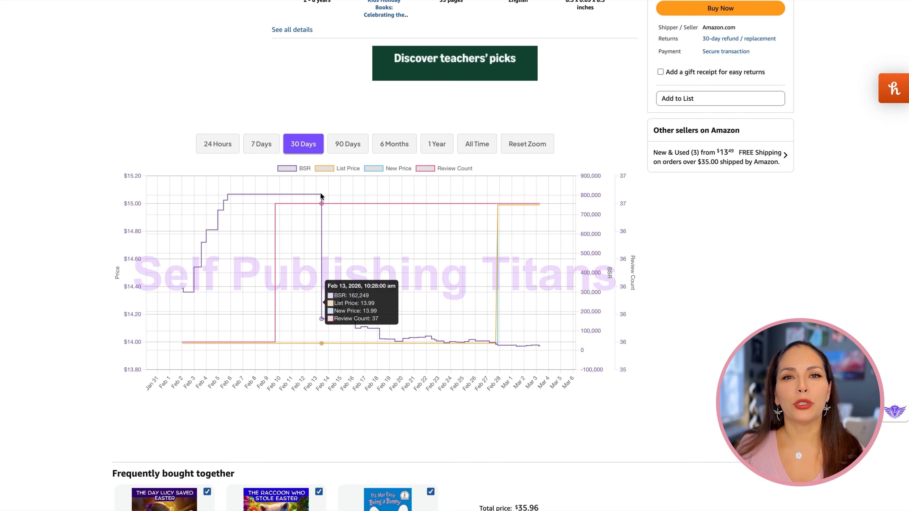
{"action": "scroll", "coordinate": [699, 347], "scroll_direction": "down", "scroll_amount": 20}
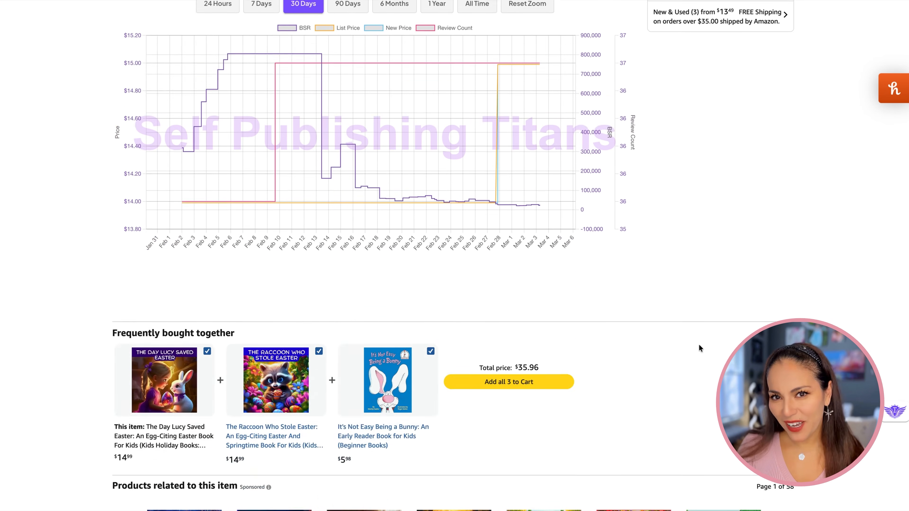
{"action": "scroll", "coordinate": [700, 347], "scroll_direction": "down", "scroll_amount": 20}
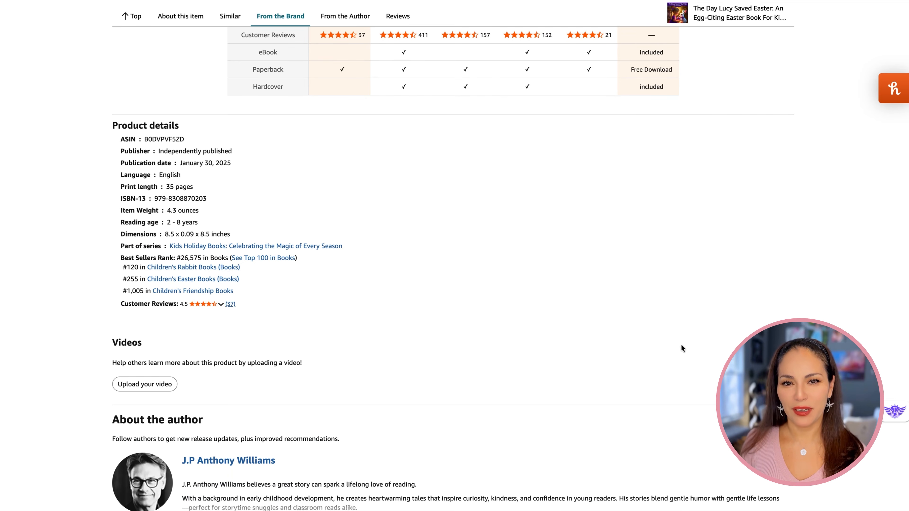
{"action": "left_click_drag", "start_coordinate": [120, 258], "coordinate": [208, 258]}
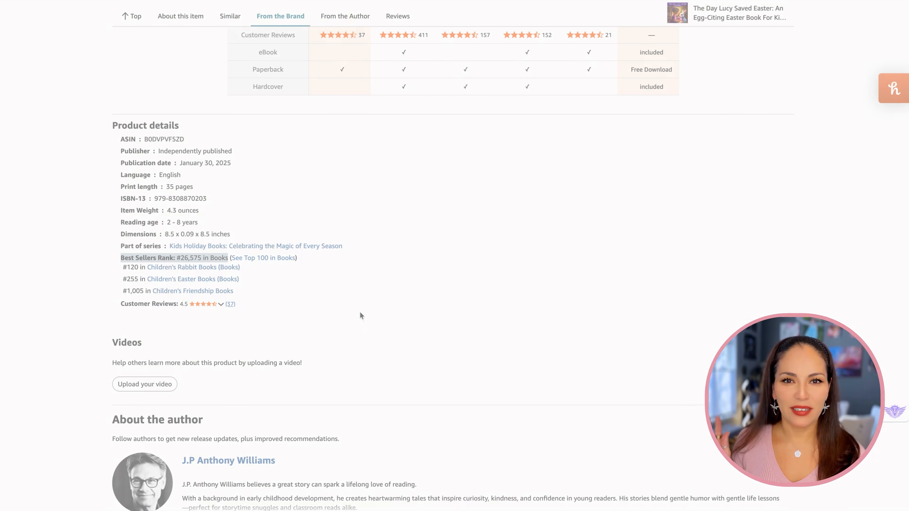
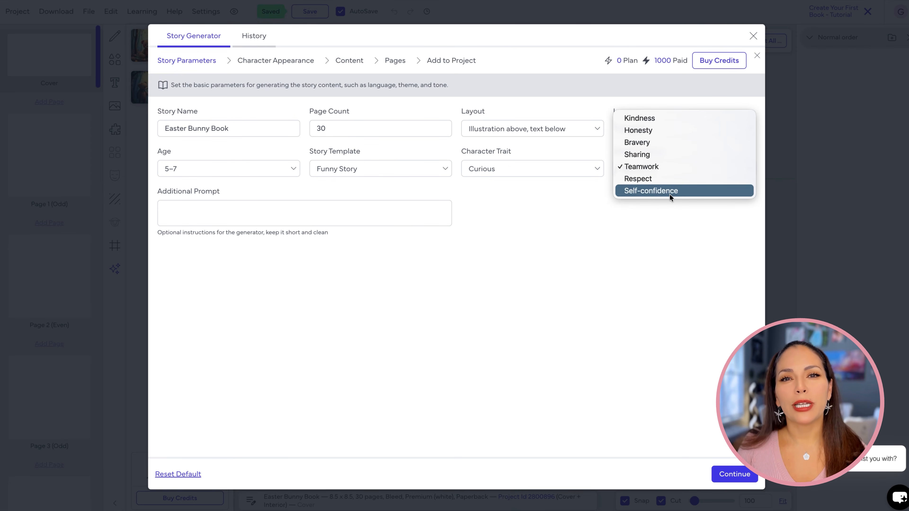
Set the moral to Kindness, add the story prompt "Girl meets the easter bunny after school", and continue to the character appearance stage
{"action": "left_click", "coordinate": [663, 118]}
{"action": "left_click", "coordinate": [274, 212]}
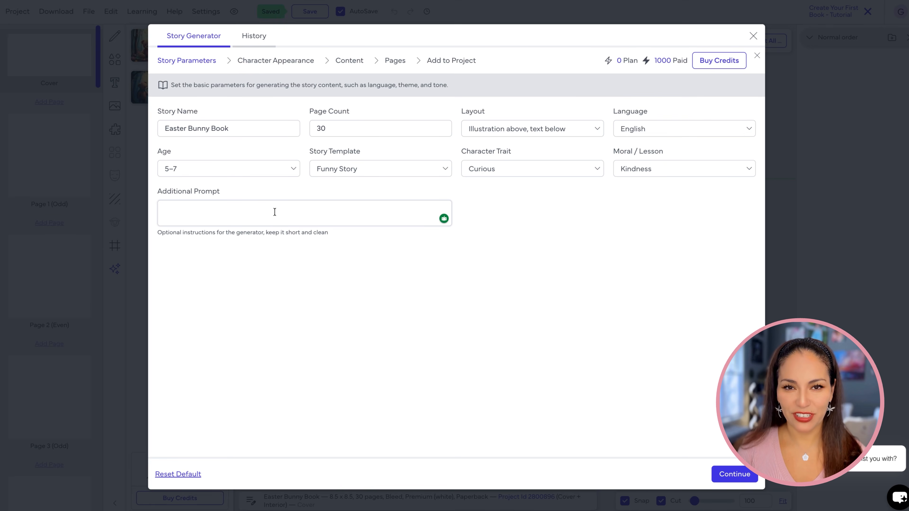
{"action": "type", "text": "Girl meets the easter bunny after school"}
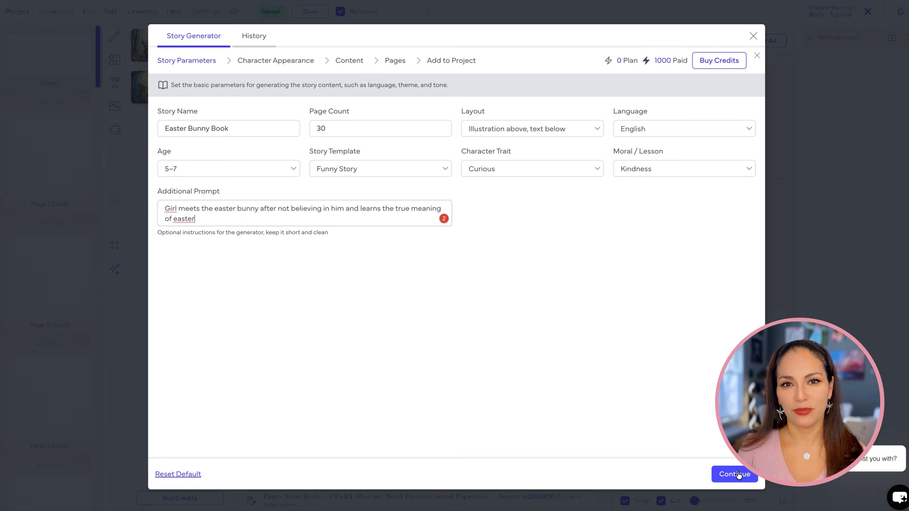
{"action": "left_click", "coordinate": [733, 474]}
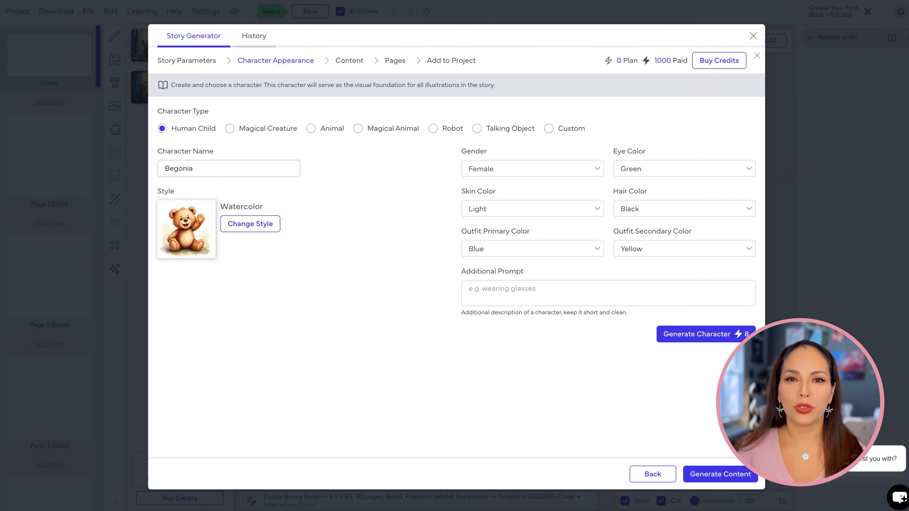
Set the character's eye color to Hazel, skin color to Medium and hair color to Brown
{"action": "left_click", "coordinate": [614, 173]}
{"action": "left_click", "coordinate": [650, 143]}
{"action": "left_click", "coordinate": [569, 211]}
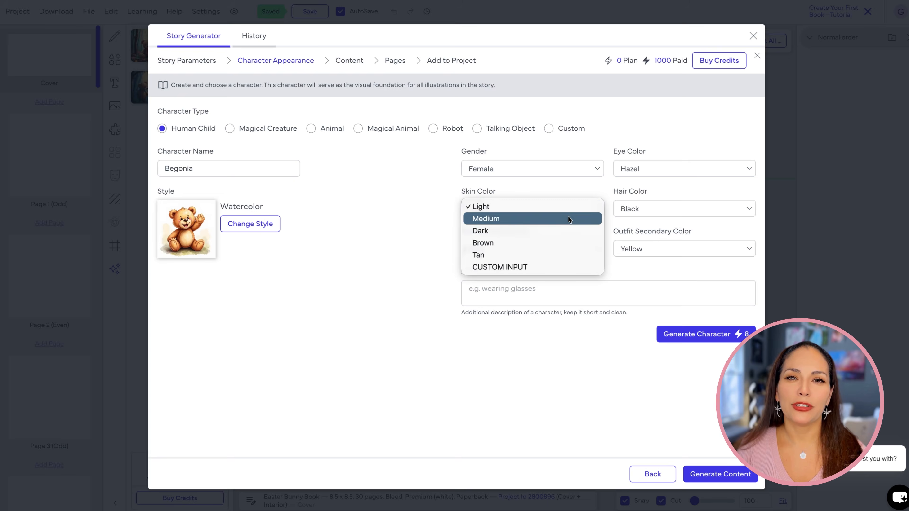
{"action": "left_click", "coordinate": [568, 217]}
{"action": "left_click", "coordinate": [652, 212]}
{"action": "left_click", "coordinate": [652, 219]}
Set the outfit to custom primary color Purple and secondary Pink, and generate the character with the additional prompt "long wavy hair"
{"action": "left_click", "coordinate": [537, 252]}
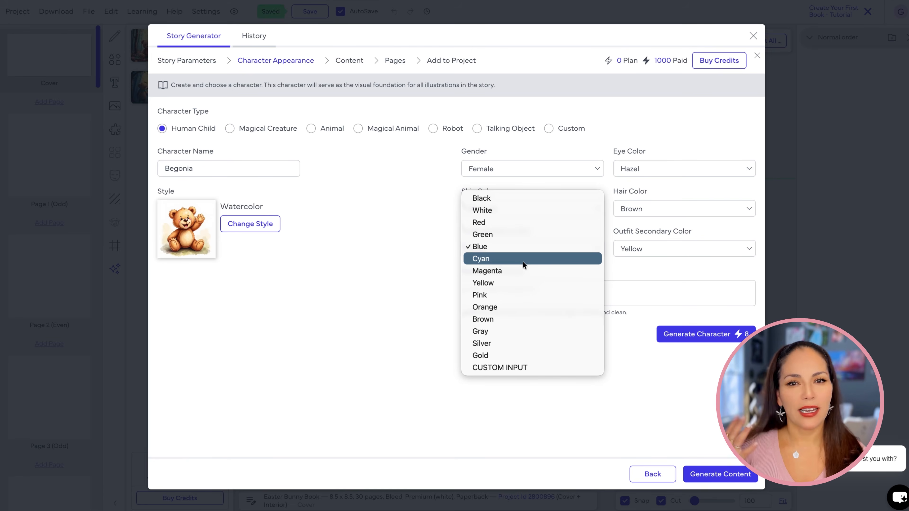
{"action": "left_click", "coordinate": [525, 367]}
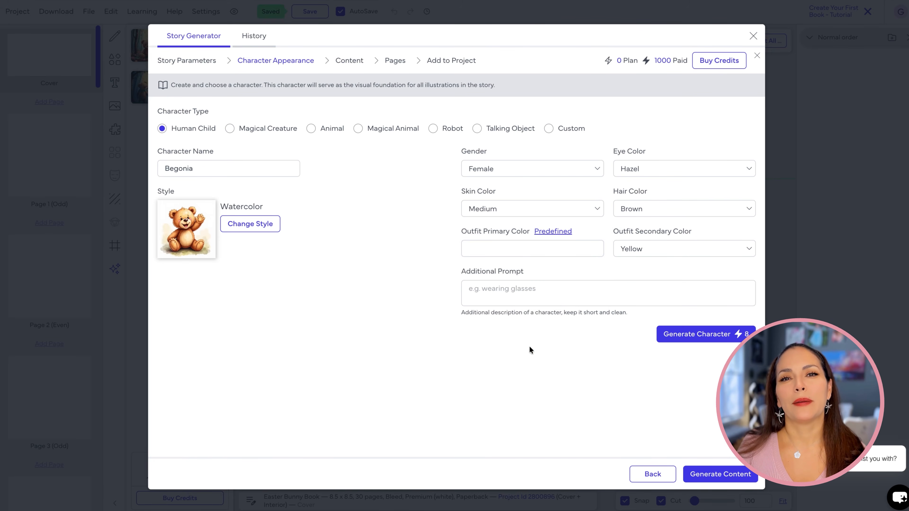
{"action": "left_click", "coordinate": [636, 253]}
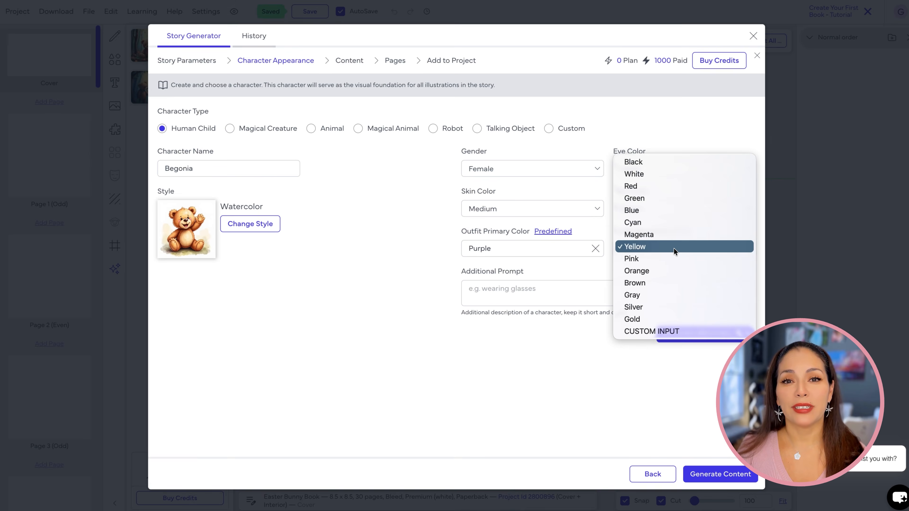
{"action": "left_click", "coordinate": [654, 259]}
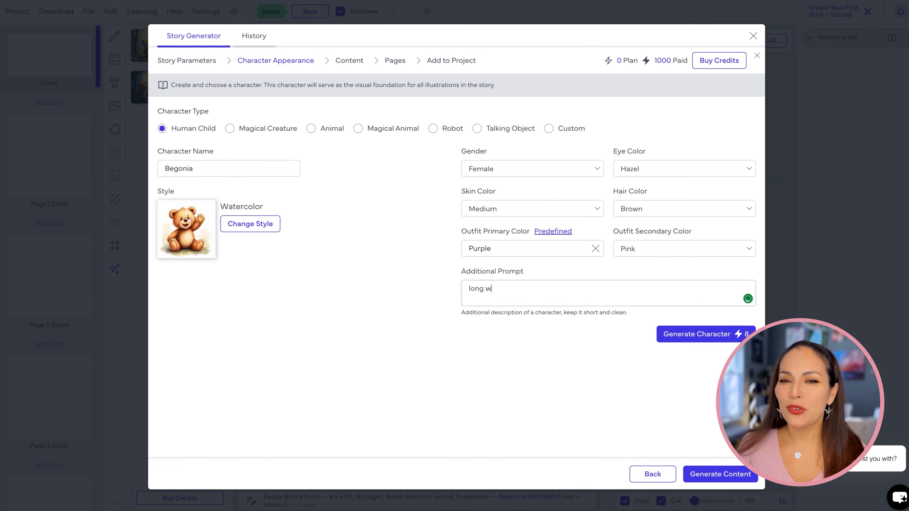
{"action": "left_click", "coordinate": [713, 338]}
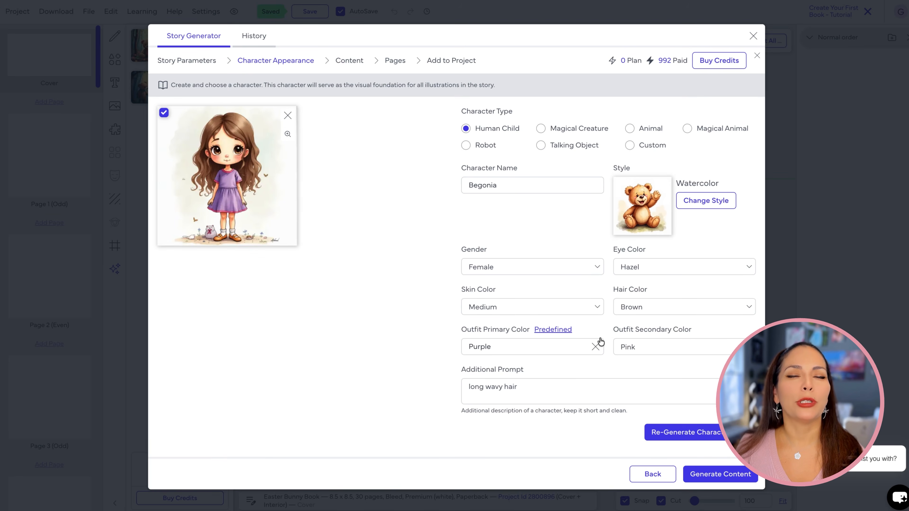
Regenerate the character with "white flower pattern in dress" added to its prompt, and generate the story content
{"action": "type", "text": ", whi"}
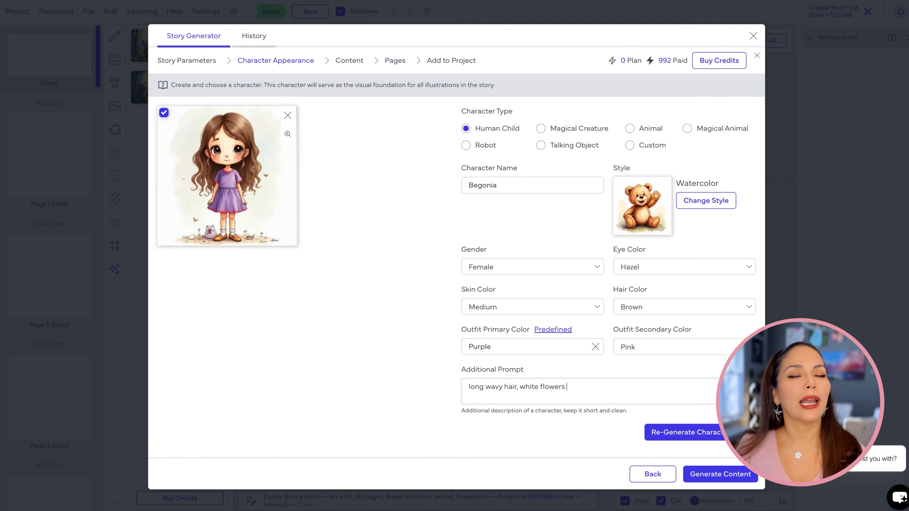
{"action": "type", "text": "te flower pattern in dress"}
{"action": "left_click", "coordinate": [682, 431]}
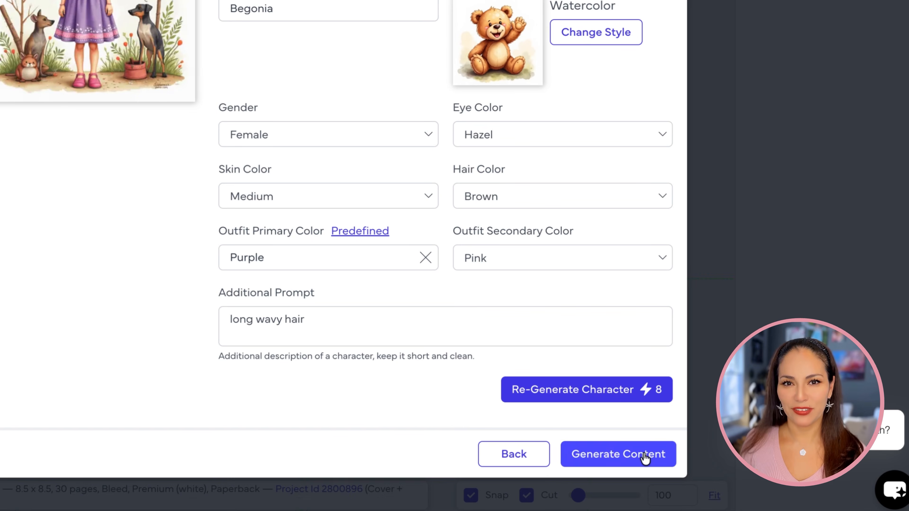
{"action": "left_click", "coordinate": [645, 458]}
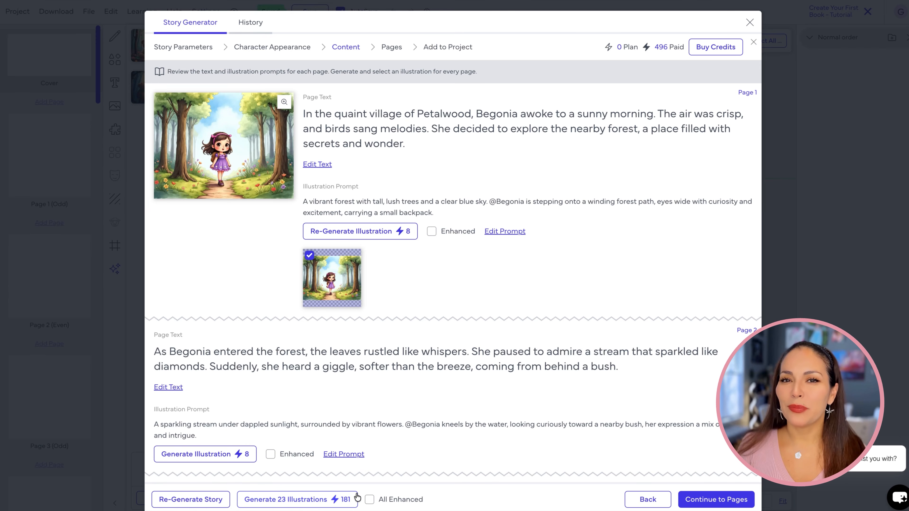
Switch All Enhanced on to compare the credit cost, switch it off again, and generate the 23 illustrations
{"action": "left_click", "coordinate": [370, 500]}
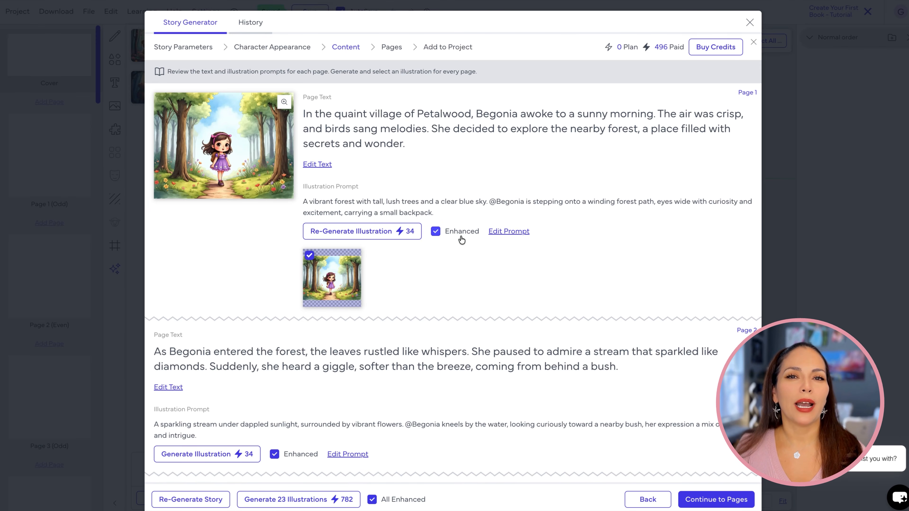
{"action": "left_click", "coordinate": [372, 500]}
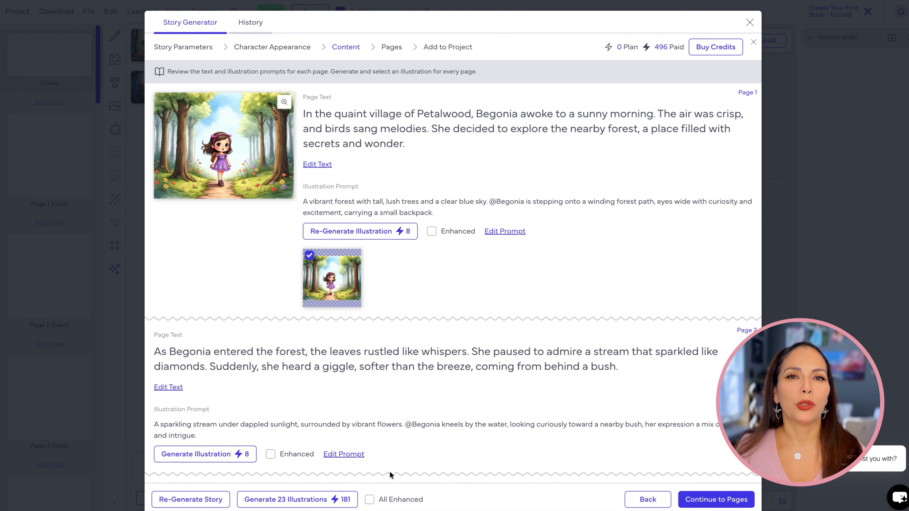
{"action": "left_click", "coordinate": [306, 502]}
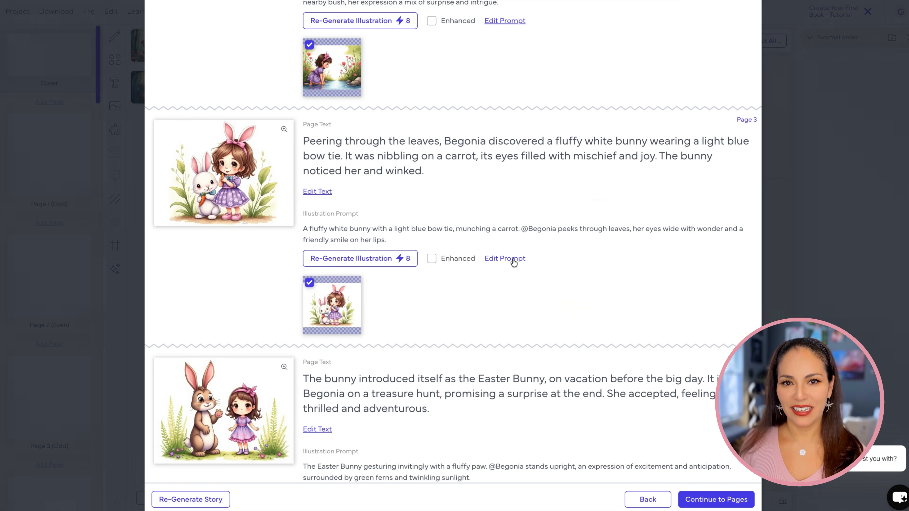
Edit page 3's illustration prompt, and in page 4's replace "Easter Bunny" with "white fluffy bunny wearing a light blue bow tie"
{"action": "left_click", "coordinate": [509, 258]}
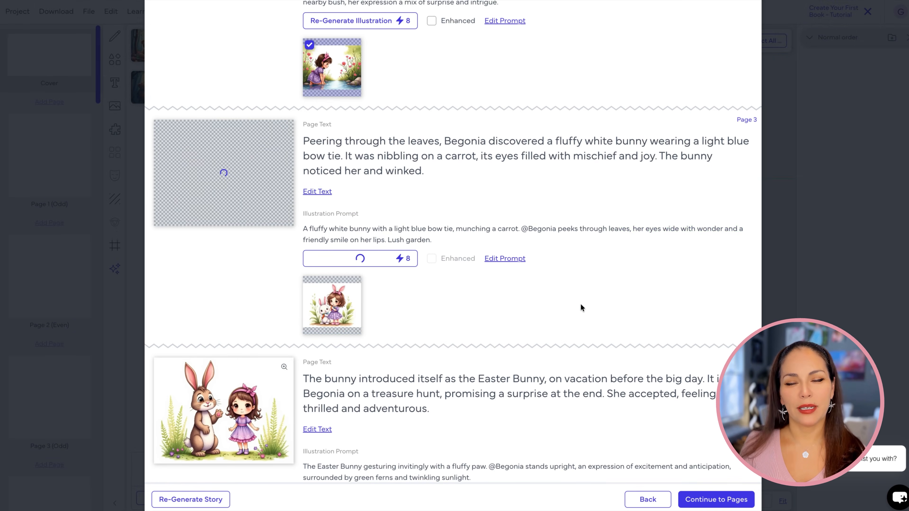
{"action": "scroll", "coordinate": [580, 306], "scroll_direction": "down", "scroll_amount": 3}
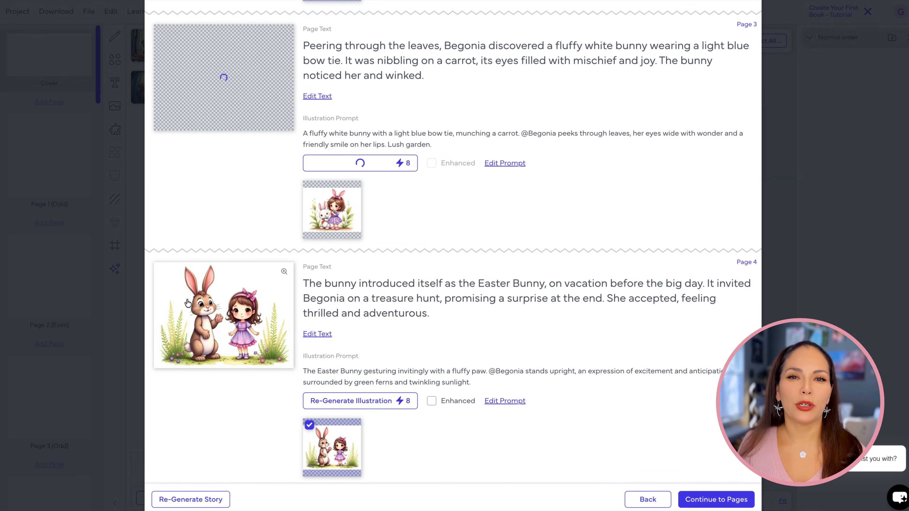
{"action": "left_click", "coordinate": [515, 401]}
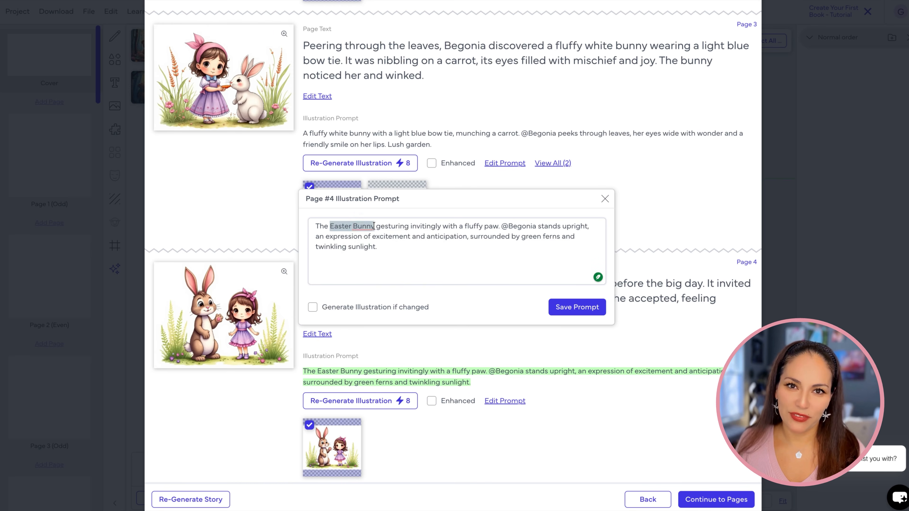
{"action": "type", "text": "white fluffy bunny wearing a light blue bow tie"}
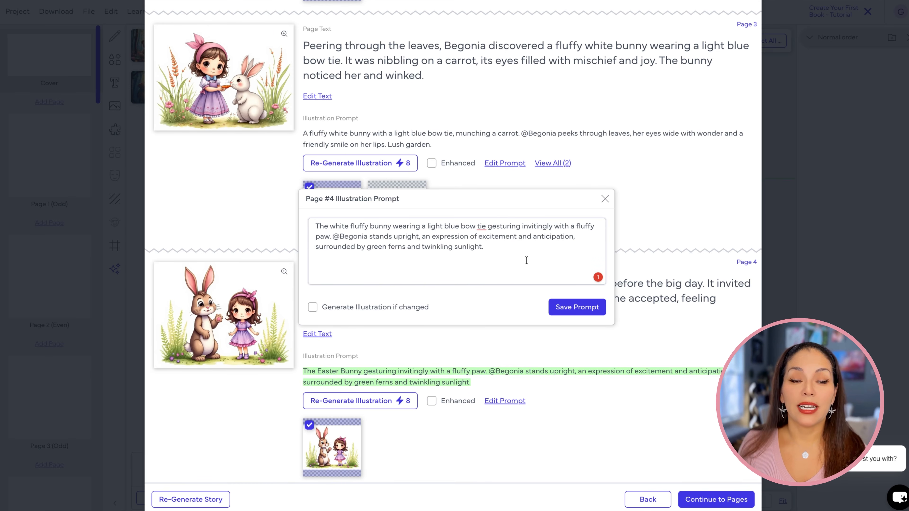
{"action": "left_click", "coordinate": [592, 308]}
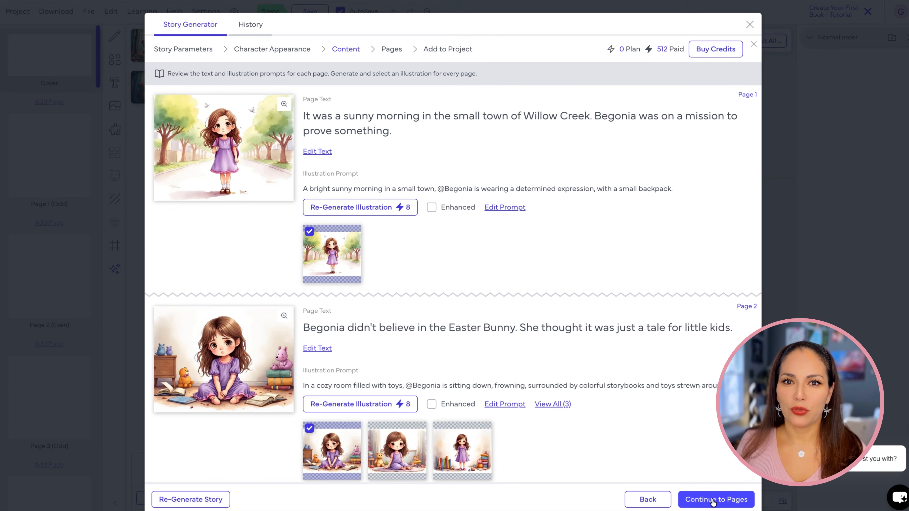
Continue to page placement and assign the story content to the first 20 interior pages
{"action": "left_click", "coordinate": [712, 500]}
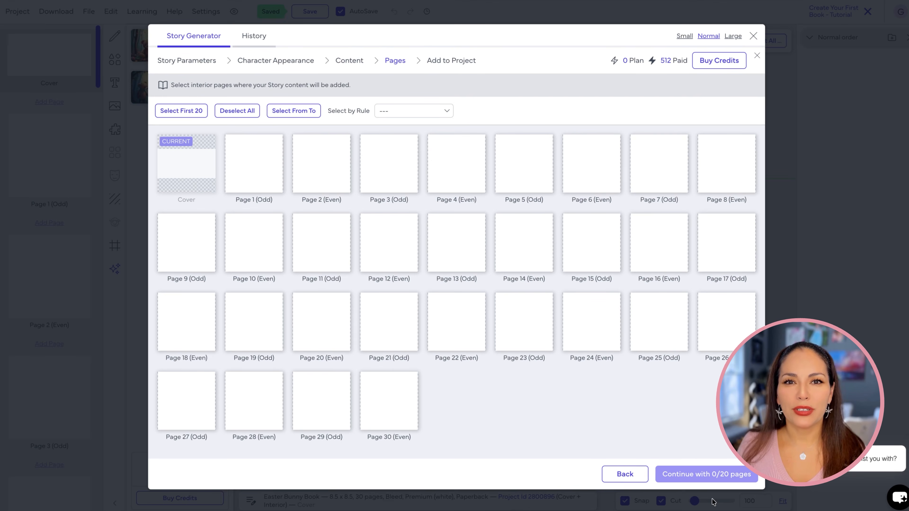
{"action": "left_click", "coordinate": [188, 114]}
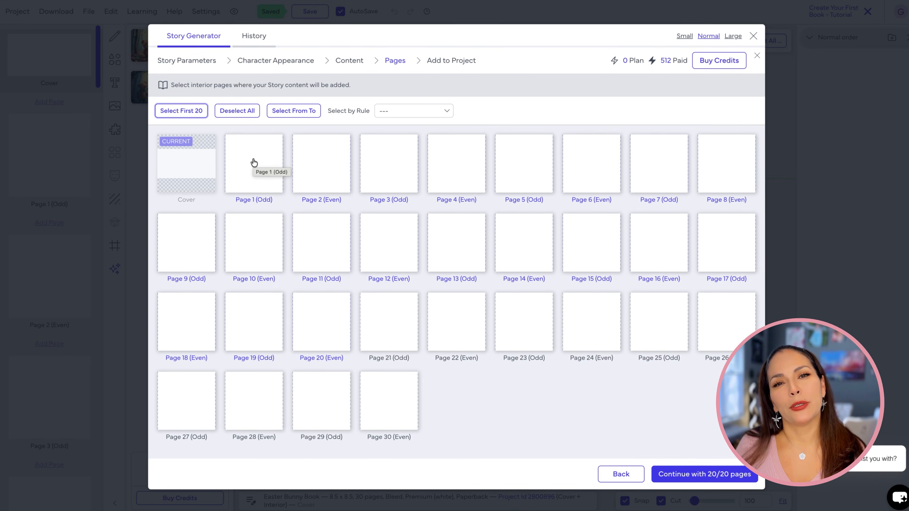
{"action": "left_click", "coordinate": [704, 474]}
Set the story text font to Amarante from the free fonts
{"action": "left_click", "coordinate": [222, 129]}
{"action": "scroll", "coordinate": [343, 322], "scroll_direction": "down", "scroll_amount": 20}
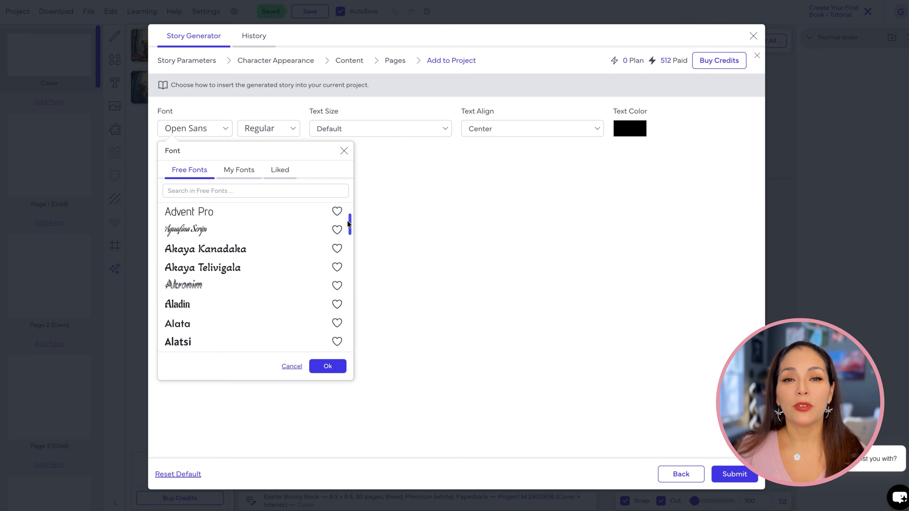
{"action": "left_click_drag", "start_coordinate": [342, 334], "coordinate": [350, 241]}
{"action": "left_click", "coordinate": [196, 246]}
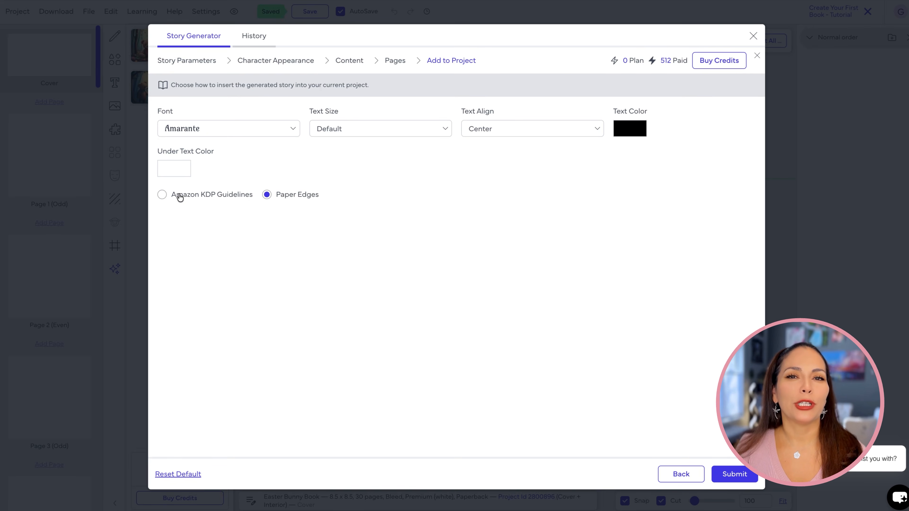
{"action": "left_click", "coordinate": [352, 128]}
{"action": "left_click", "coordinate": [486, 129]}
{"action": "left_click", "coordinate": [630, 128]}
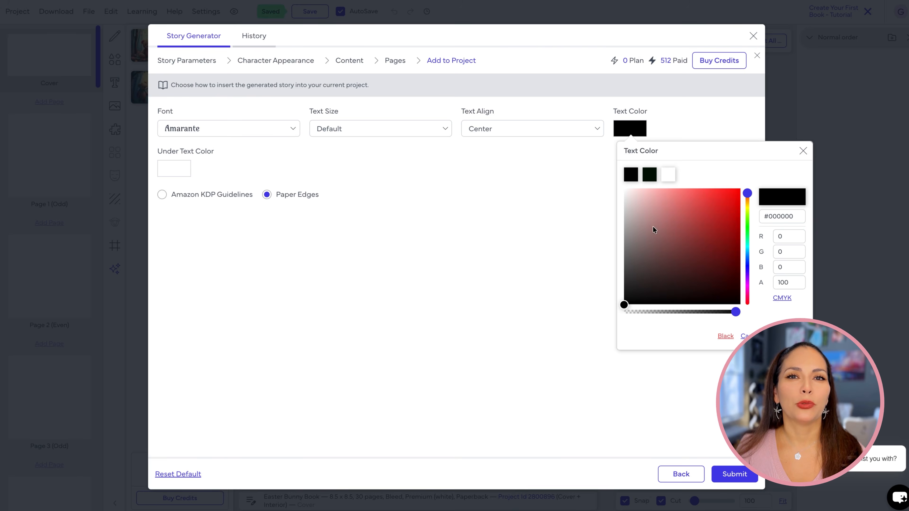
{"action": "left_click", "coordinate": [232, 148]}
Set the under text color to a light lavender and submit the story to the project
{"action": "left_click", "coordinate": [176, 170]}
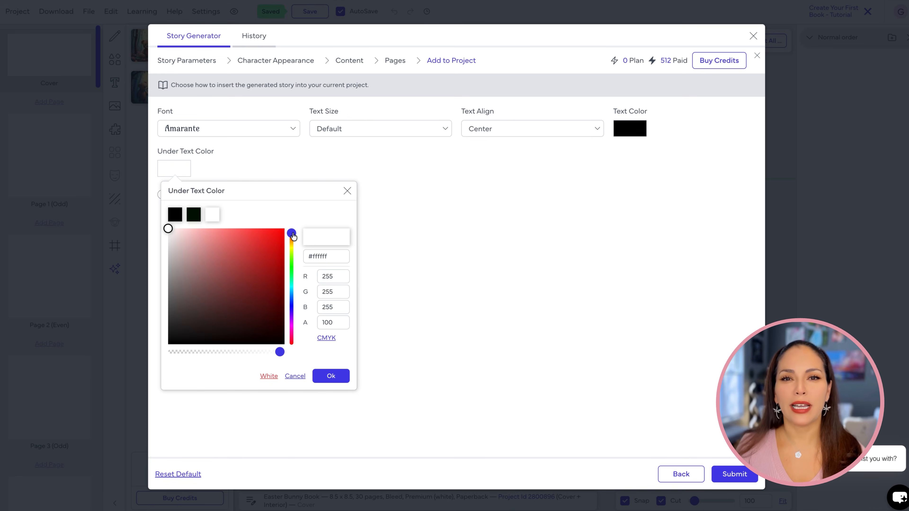
{"action": "left_click_drag", "start_coordinate": [293, 235], "coordinate": [291, 314]}
{"action": "left_click", "coordinate": [185, 231]}
{"action": "left_click", "coordinate": [330, 376]}
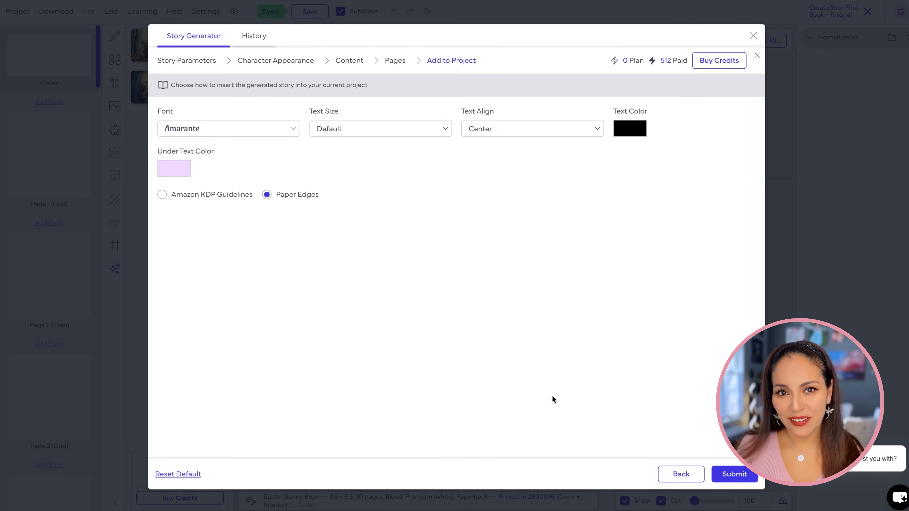
{"action": "left_click", "coordinate": [734, 473]}
Look through the inserted story pages, checking the illustrations and text boxes from page 2 onward
{"action": "left_click", "coordinate": [50, 275]}
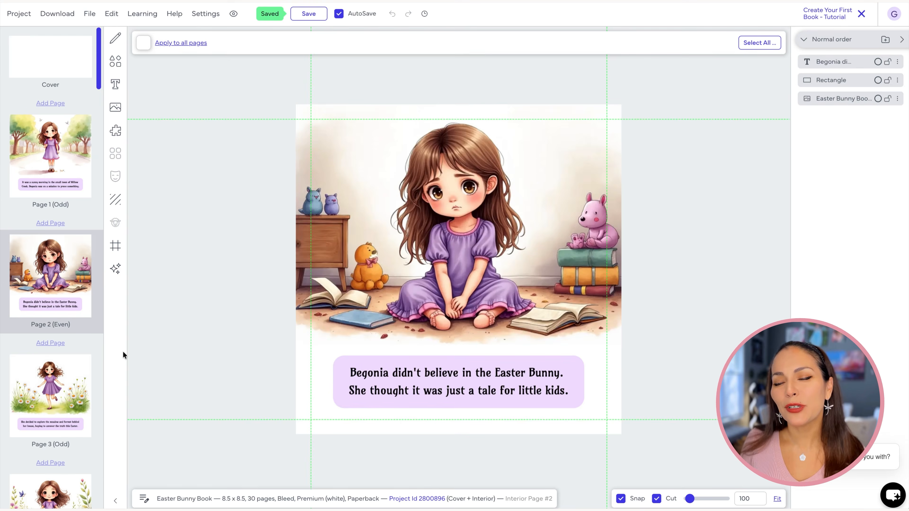
{"action": "left_click", "coordinate": [54, 386]}
{"action": "scroll", "coordinate": [53, 376], "scroll_direction": "down", "scroll_amount": 5}
{"action": "left_click", "coordinate": [52, 347]}
{"action": "scroll", "coordinate": [53, 287], "scroll_direction": "down", "scroll_amount": 4}
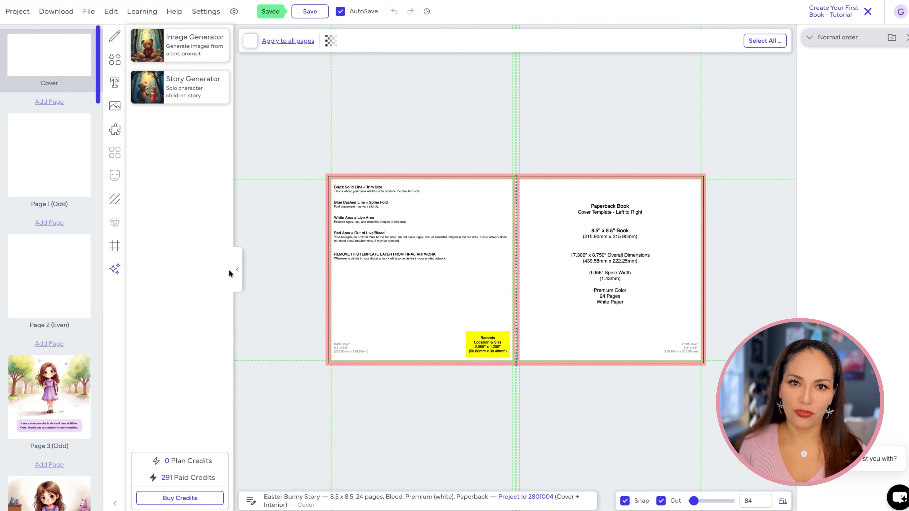
Open the Image Generator from the cover page and choose the Watercolor style
{"action": "left_click", "coordinate": [236, 271]}
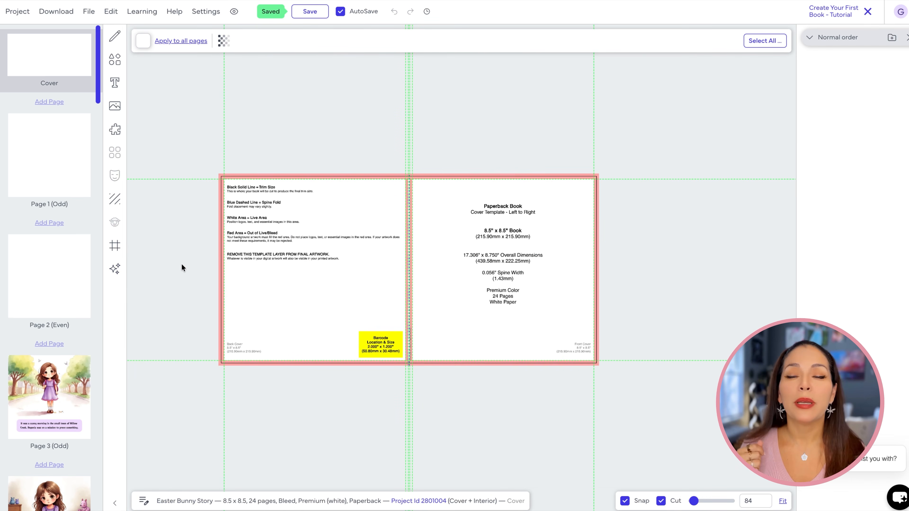
{"action": "left_click", "coordinate": [114, 269]}
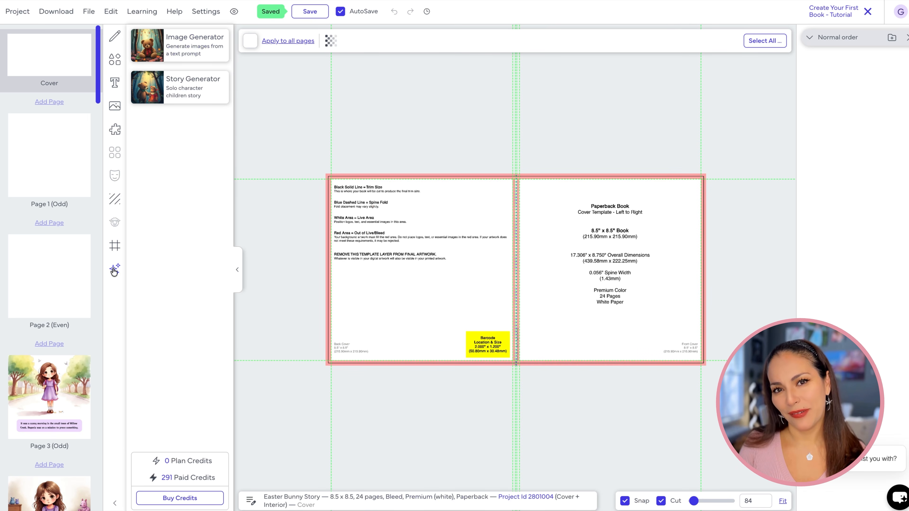
{"action": "left_click", "coordinate": [188, 49]}
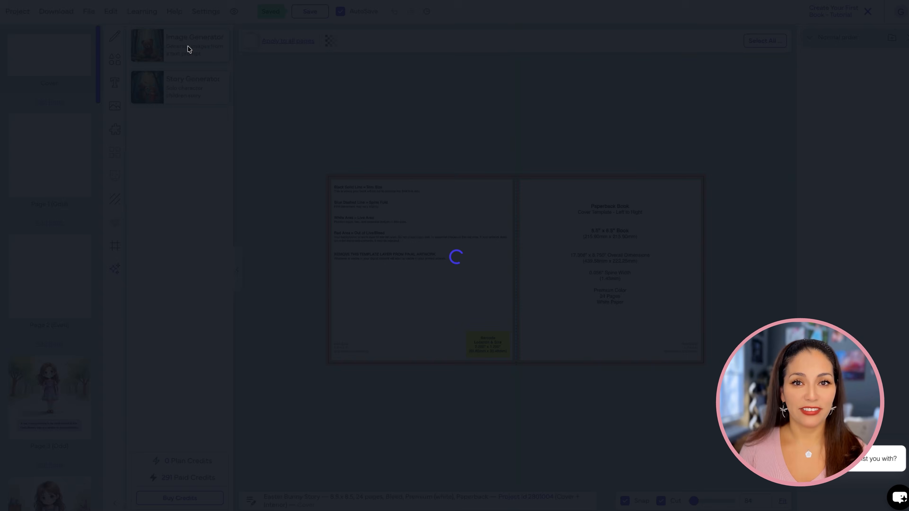
{"action": "left_click", "coordinate": [98, 201]}
{"action": "scroll", "coordinate": [530, 241], "scroll_direction": "down", "scroll_amount": 3}
{"action": "left_click", "coordinate": [531, 241]}
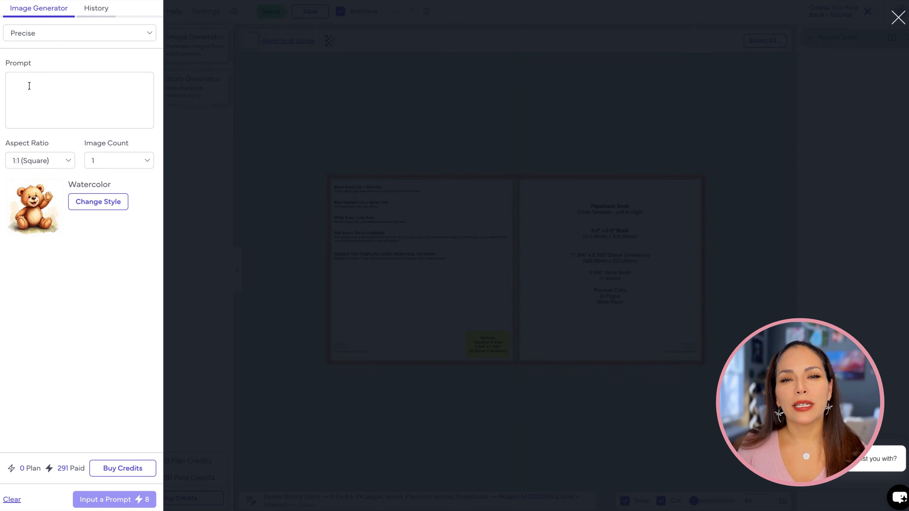
{"action": "left_click", "coordinate": [42, 29]}
{"action": "left_click", "coordinate": [47, 54]}
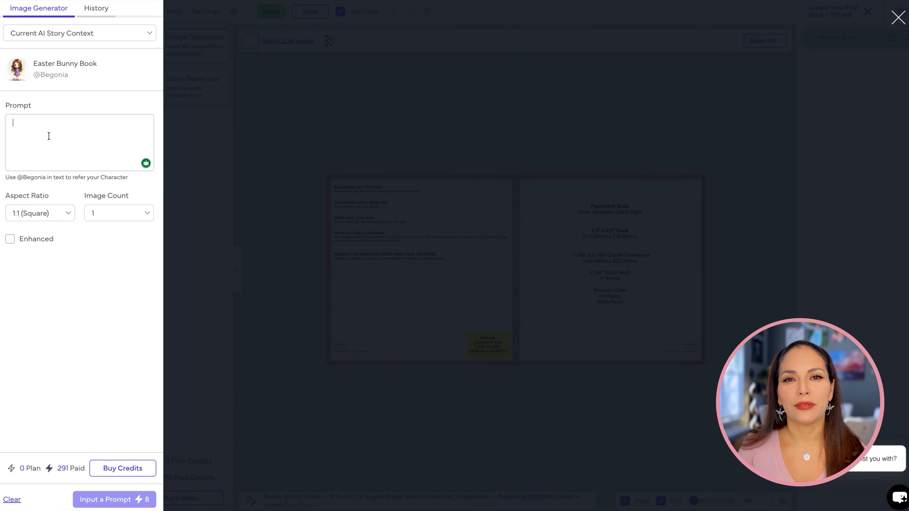
{"action": "left_click", "coordinate": [48, 136]}
{"action": "type", "text": "@Begon"}
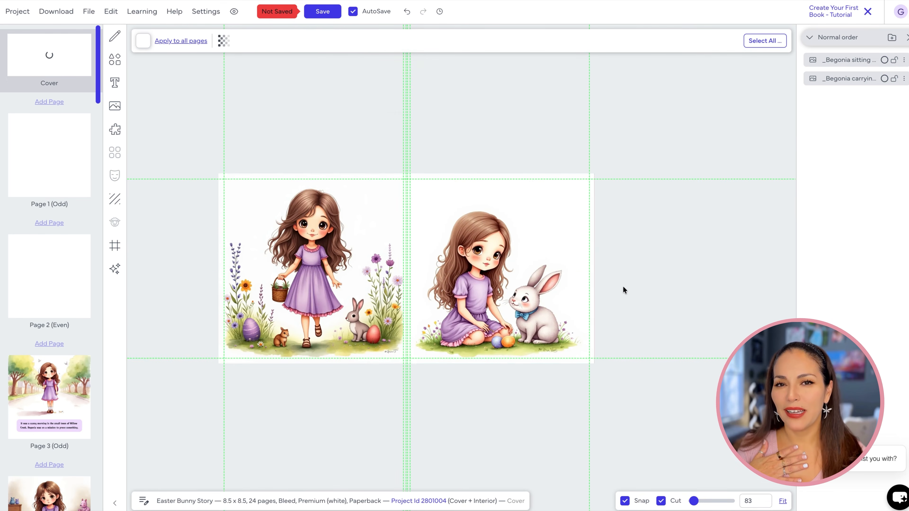
Add a heading to the cover and set its font to Amarante
{"action": "scroll", "coordinate": [485, 265], "scroll_direction": "up", "scroll_amount": 5}
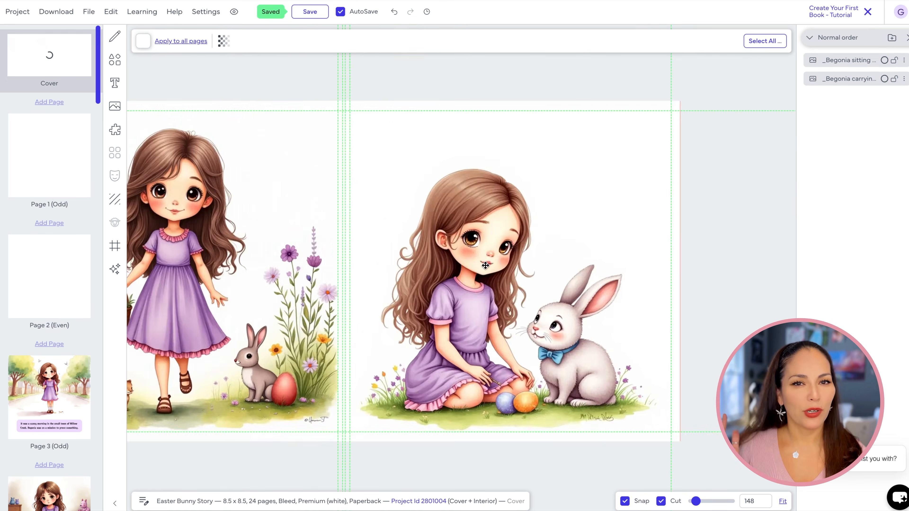
{"action": "scroll", "coordinate": [485, 265], "scroll_direction": "down", "scroll_amount": 3}
{"action": "left_click", "coordinate": [462, 261]}
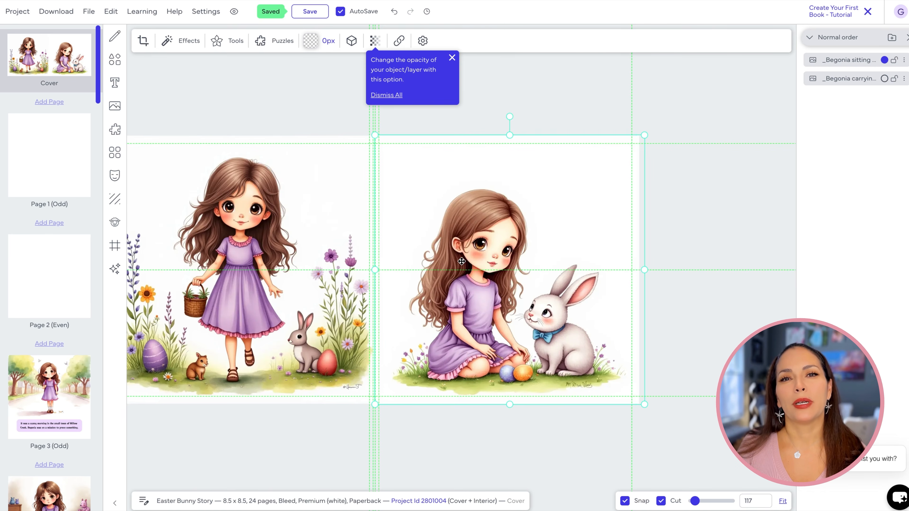
{"action": "left_click", "coordinate": [710, 296]}
{"action": "left_click", "coordinate": [115, 83]}
{"action": "left_click", "coordinate": [185, 45]}
{"action": "left_click", "coordinate": [409, 41]}
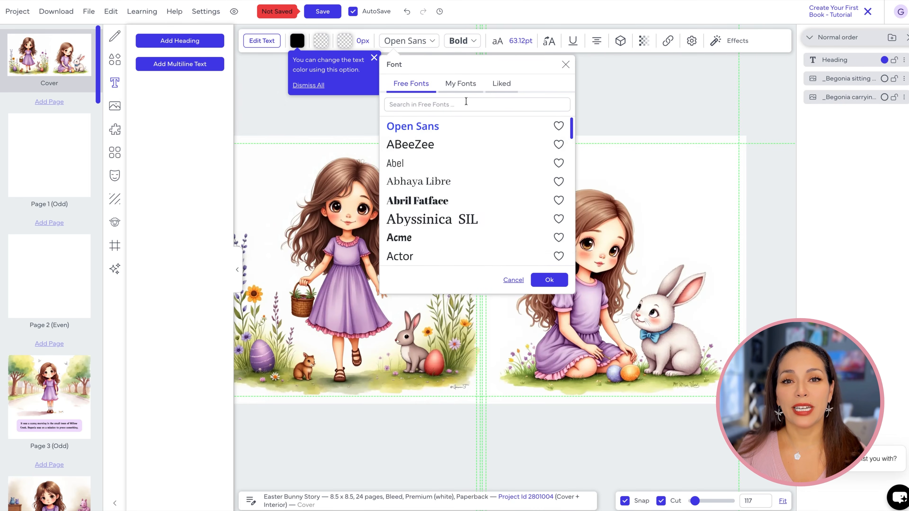
{"action": "scroll", "coordinate": [466, 140], "scroll_direction": "down", "scroll_amount": 10}
{"action": "left_click", "coordinate": [434, 180]}
{"action": "left_click", "coordinate": [549, 279]}
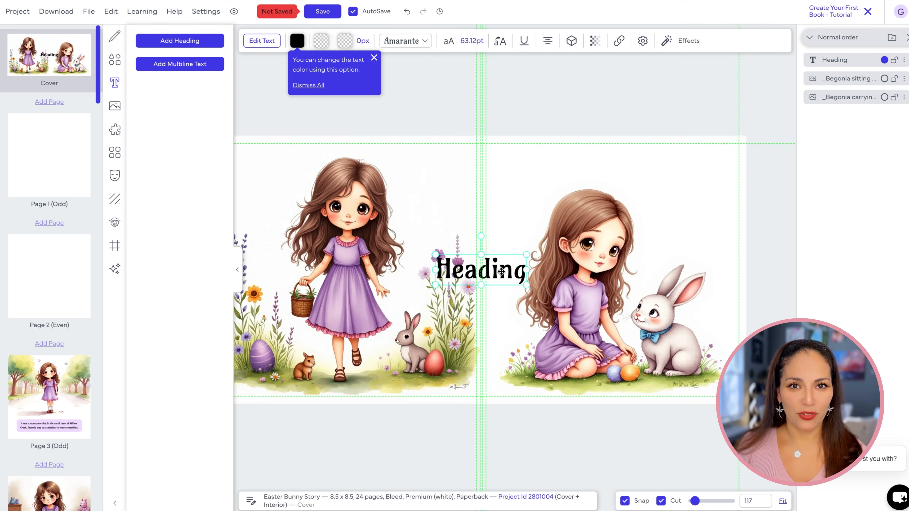
Place the heading above the seated girl on the front cover and open its text for editing
{"action": "left_click_drag", "start_coordinate": [501, 271], "coordinate": [677, 180]}
{"action": "key", "text": "ctrl+z"}
{"action": "left_click_drag", "start_coordinate": [532, 182], "coordinate": [613, 173]}
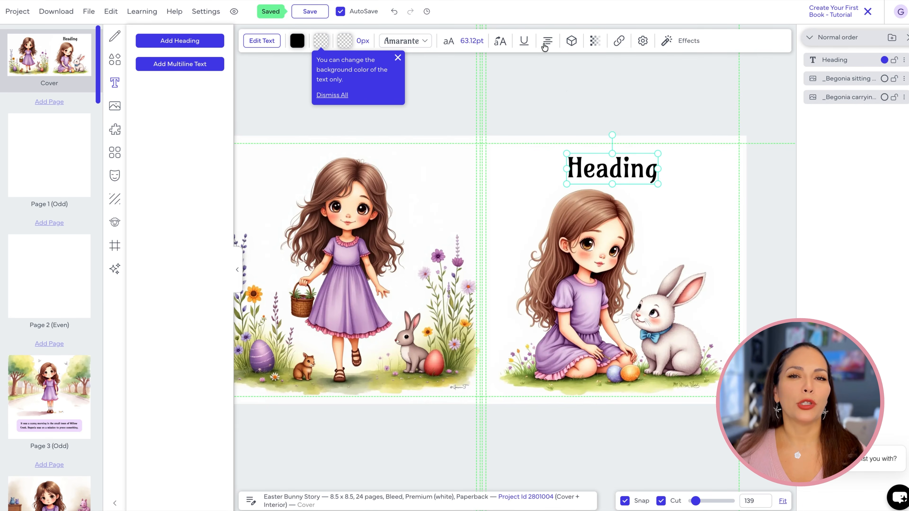
{"action": "double_click", "coordinate": [630, 170]}
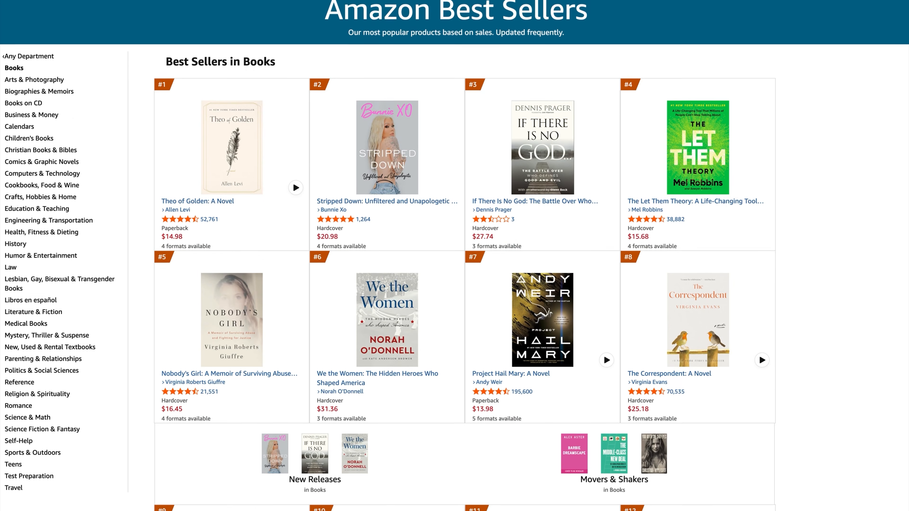
Look through the Amazon Best Sellers in Books for cover design examples
{"action": "scroll", "coordinate": [454, 255], "scroll_direction": "down", "scroll_amount": 5}
{"action": "scroll", "coordinate": [454, 256], "scroll_direction": "down", "scroll_amount": 3}
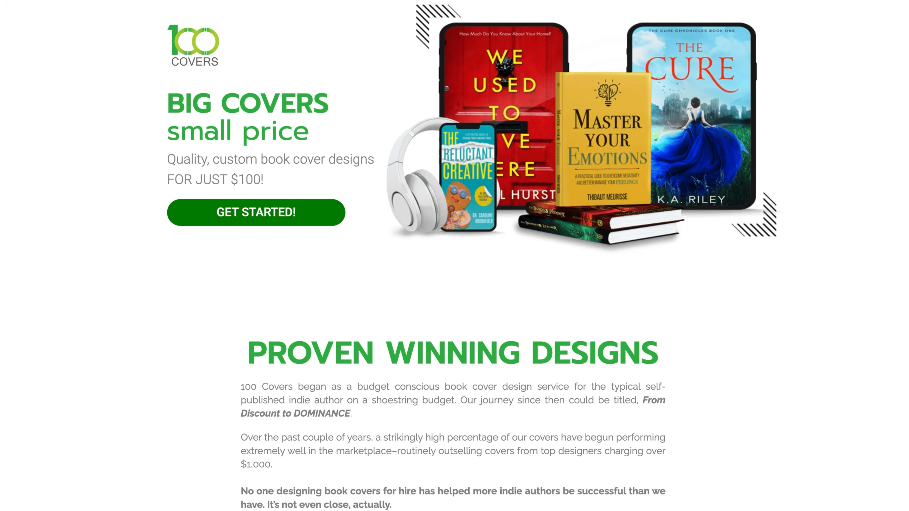
Browse the 100 Covers design service and its sample covers, and apply the coupon code at checkout for The eBook Pack
{"action": "scroll", "coordinate": [454, 256], "scroll_direction": "down", "scroll_amount": 8}
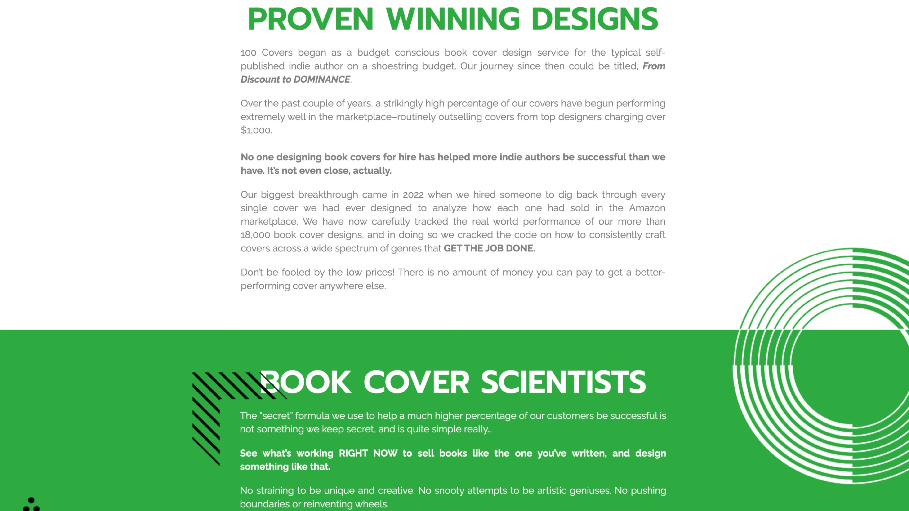
{"action": "scroll", "coordinate": [455, 255], "scroll_direction": "down", "scroll_amount": 8}
{"action": "scroll", "coordinate": [454, 256], "scroll_direction": "down", "scroll_amount": 12}
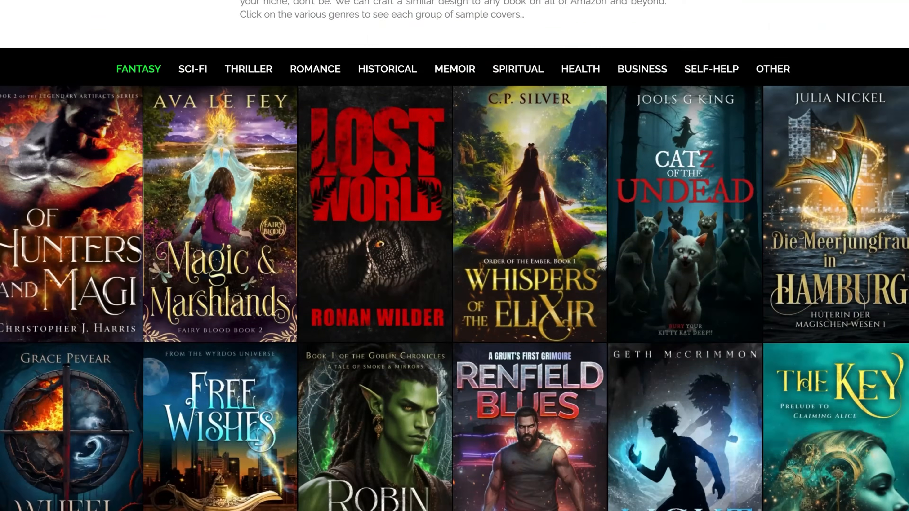
{"action": "scroll", "coordinate": [454, 256], "scroll_direction": "down", "scroll_amount": 10}
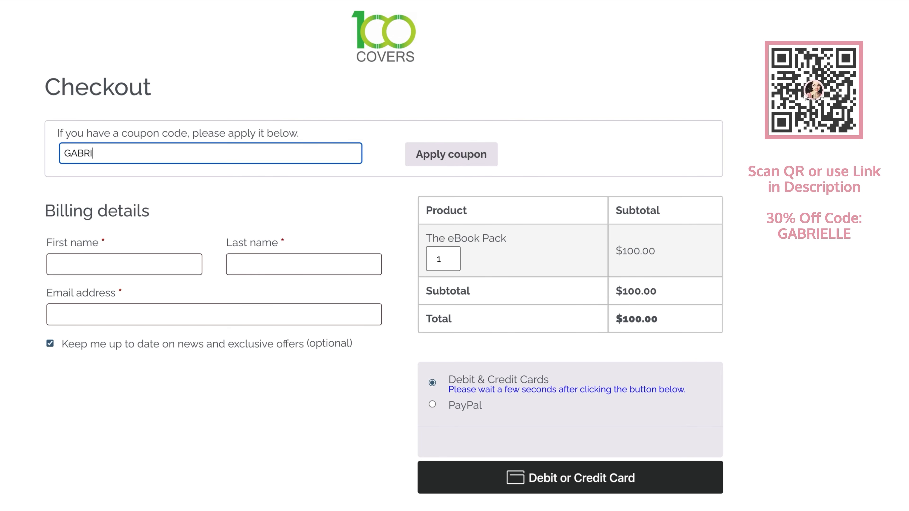
{"action": "left_click", "coordinate": [442, 154]}
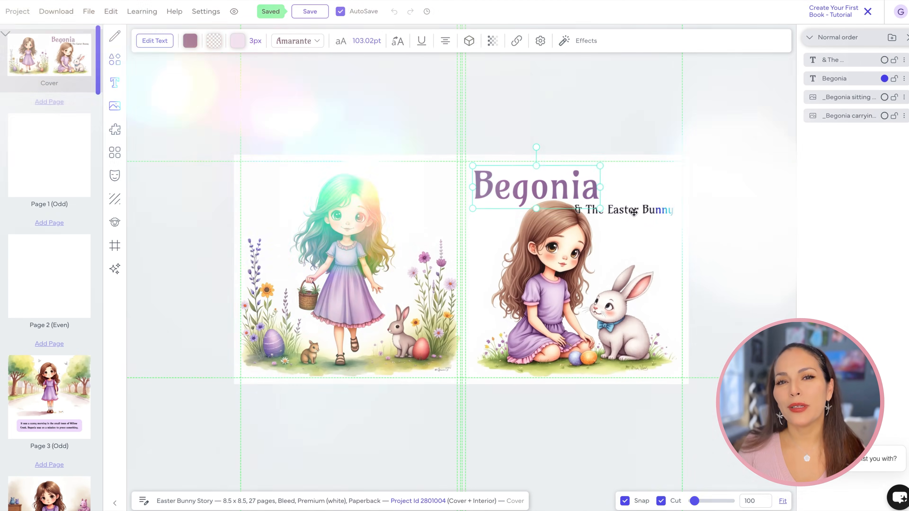
Copy the two title texts, "Begonia" and "& The Easter Bunny", from the cover and paste them onto page 2
{"action": "right_click", "coordinate": [634, 213]}
{"action": "left_click", "coordinate": [660, 286]}
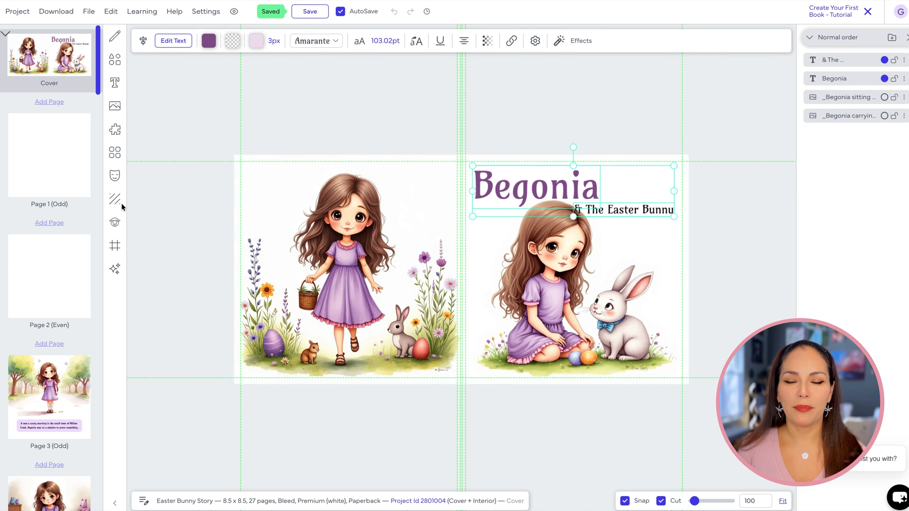
{"action": "left_click", "coordinate": [50, 163]}
{"action": "right_click", "coordinate": [454, 251]}
{"action": "left_click", "coordinate": [476, 277]}
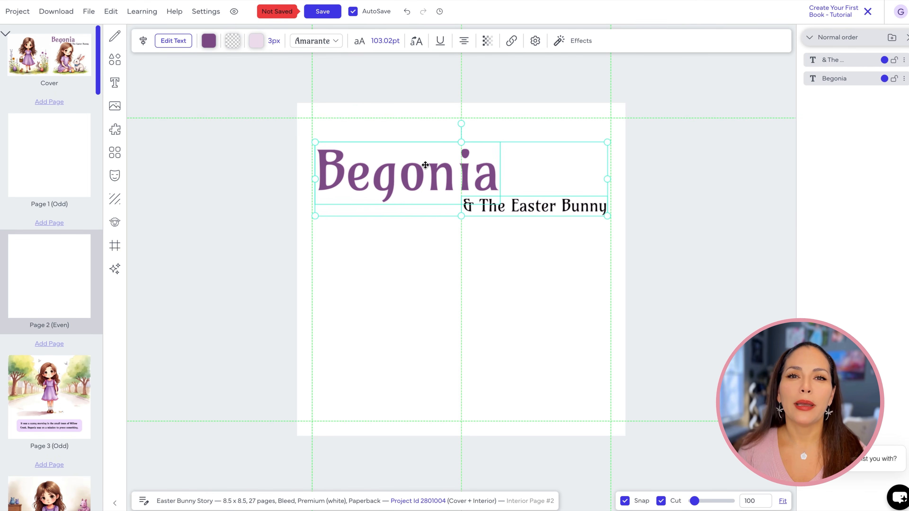
Shrink the pasted title on page 2 and move it to the lower part of the page, centred horizontally
{"action": "left_click_drag", "start_coordinate": [311, 139], "coordinate": [356, 167]}
{"action": "left_click_drag", "start_coordinate": [429, 179], "coordinate": [402, 361]}
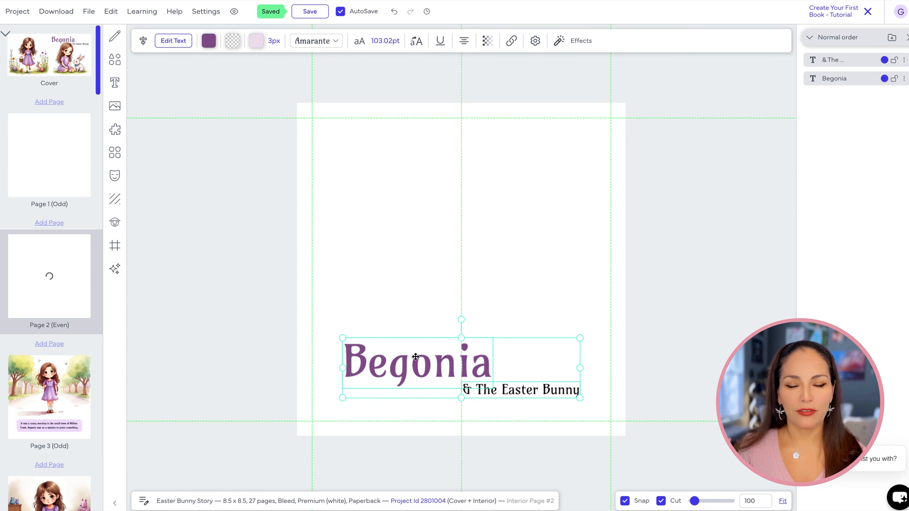
Copy the page 9 illustration of Begonia following the bunny and paste it onto page 2 above the title
{"action": "scroll", "coordinate": [70, 252], "scroll_direction": "down", "scroll_amount": 10}
{"action": "left_click", "coordinate": [69, 251]}
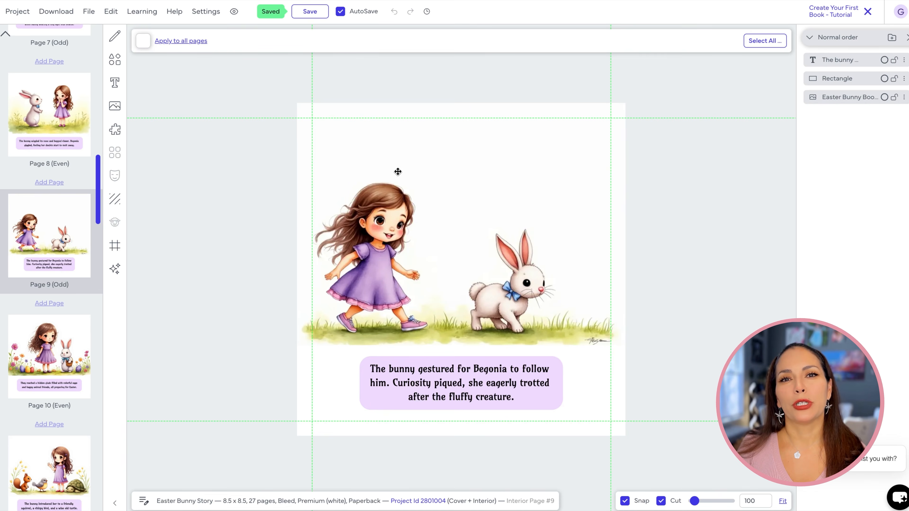
{"action": "right_click", "coordinate": [422, 185]}
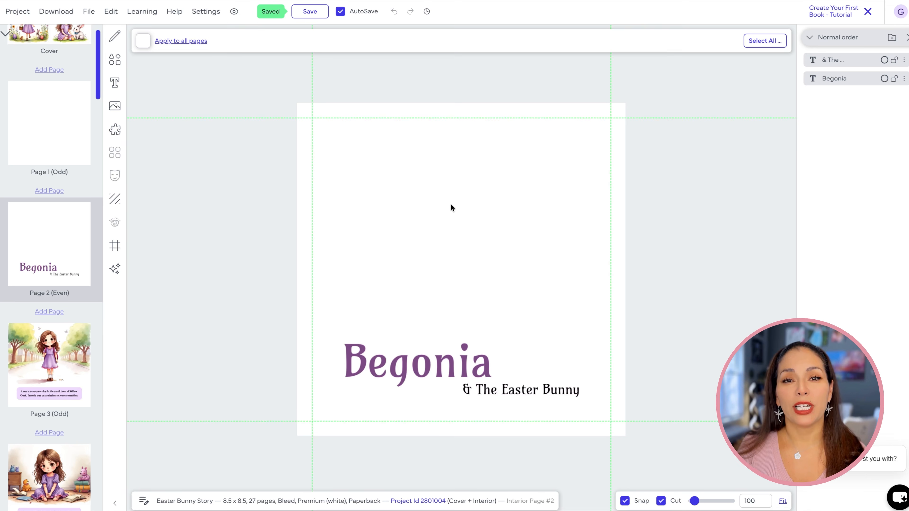
{"action": "key", "text": "ctrl+v"}
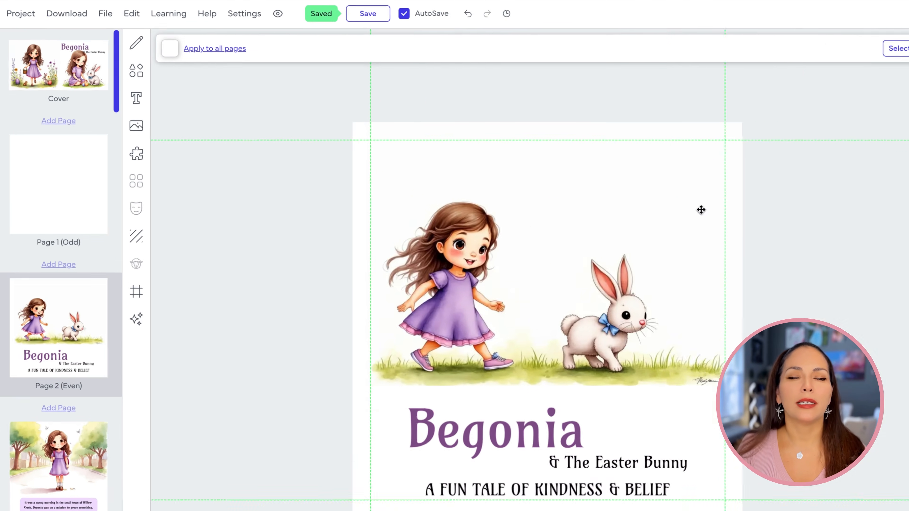
Download the current project as CMYK for printed books
{"action": "left_click", "coordinate": [57, 11]}
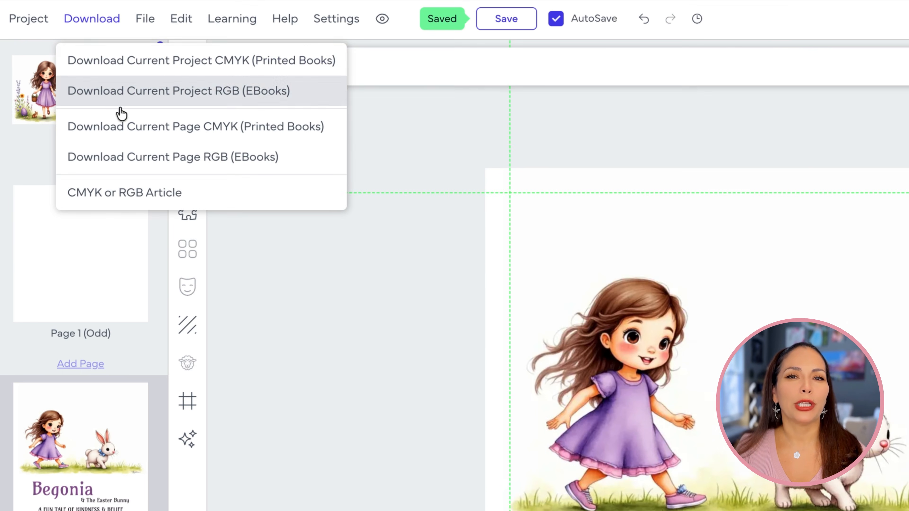
{"action": "left_click", "coordinate": [229, 94]}
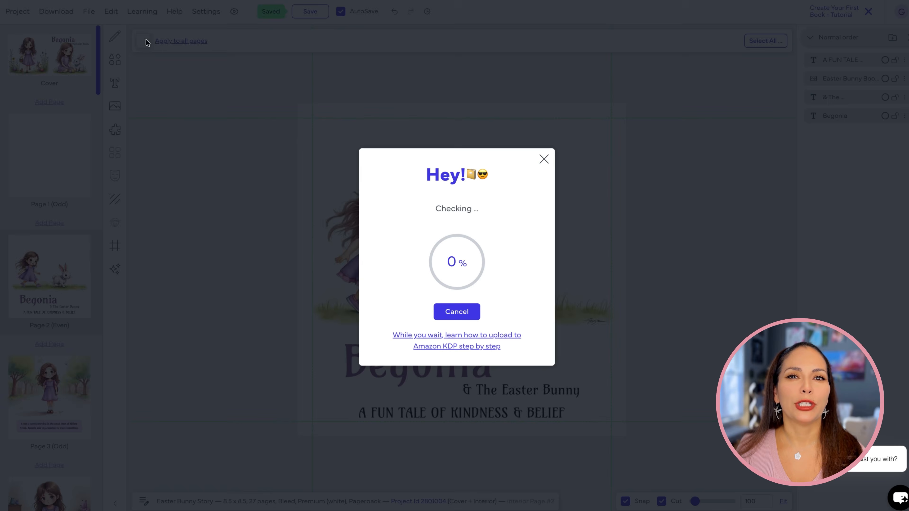
{"action": "left_click", "coordinate": [480, 359]}
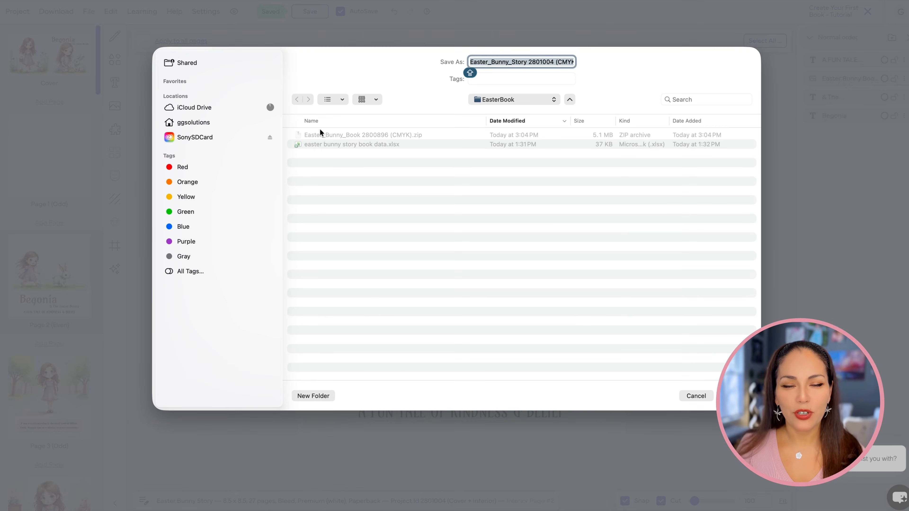
{"action": "left_click", "coordinate": [320, 135]}
{"action": "key", "text": "Return"}
{"action": "left_click", "coordinate": [485, 280]}
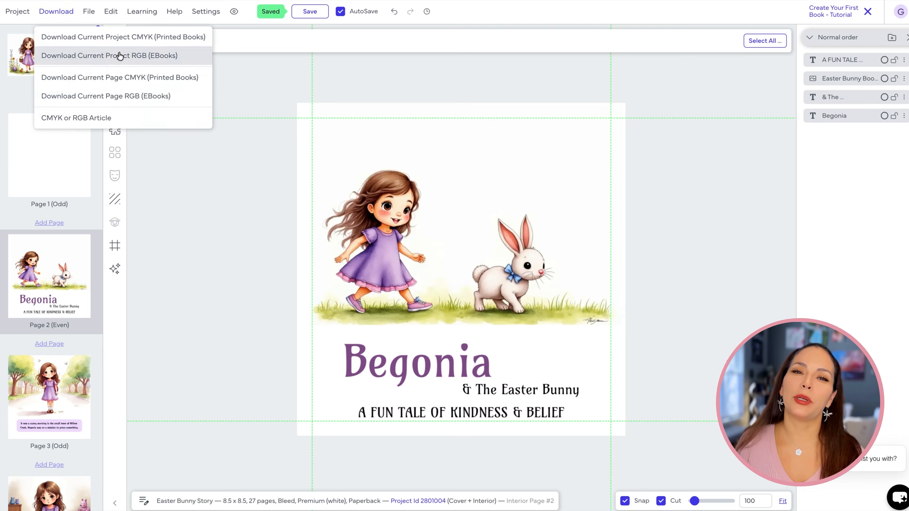
{"action": "left_click", "coordinate": [122, 55]}
{"action": "left_click", "coordinate": [489, 362]}
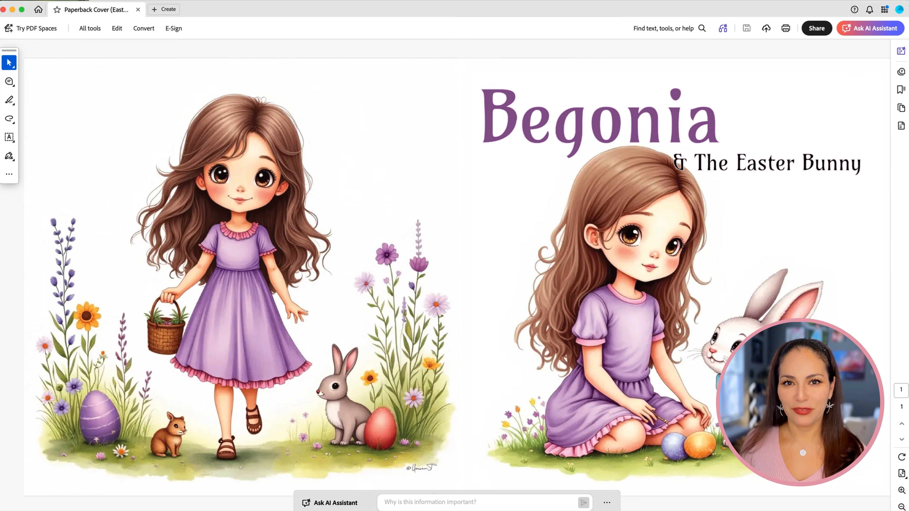
Close the paperback cover PDF and open the Paperback Interior PDF from the downloaded project folder
{"action": "left_click", "coordinate": [3, 10]}
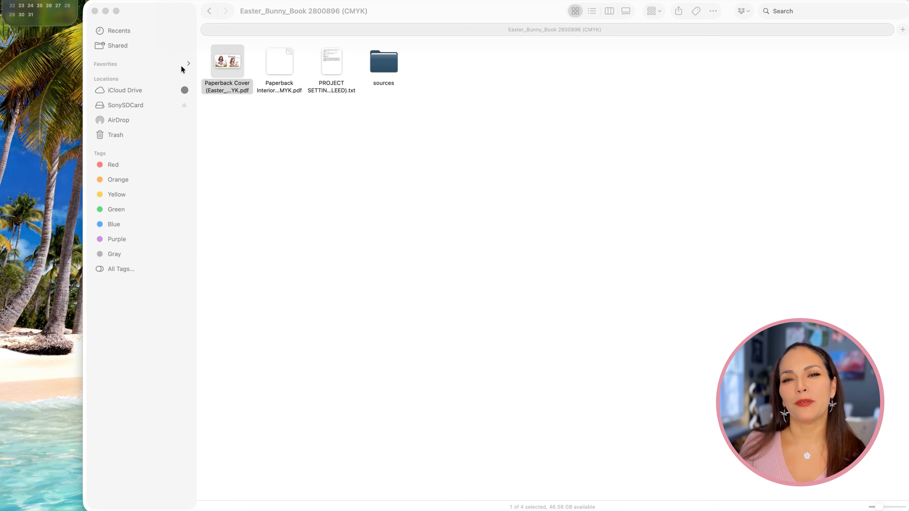
{"action": "left_click", "coordinate": [279, 64]}
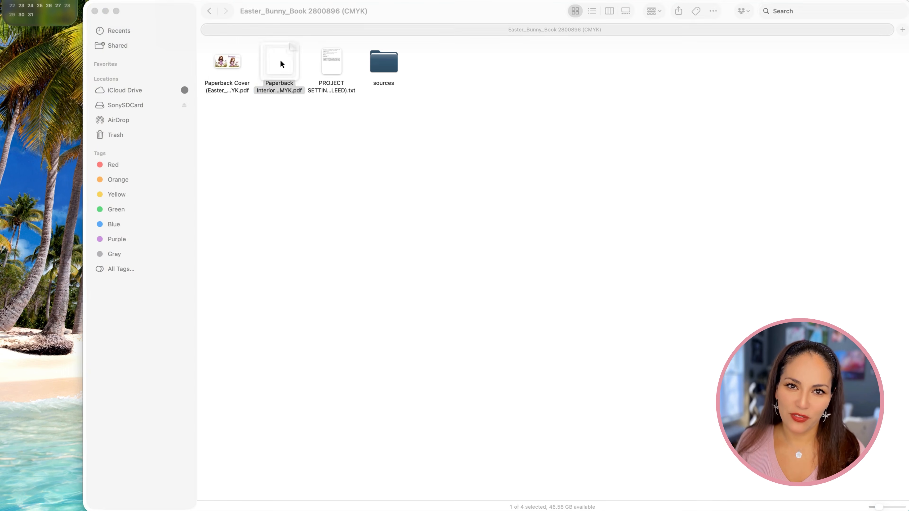
{"action": "double_click", "coordinate": [280, 64]}
Page through the interior PDF, checking the illustration and story text on each page
{"action": "left_click", "coordinate": [901, 441]}
{"action": "left_click", "coordinate": [900, 441]}
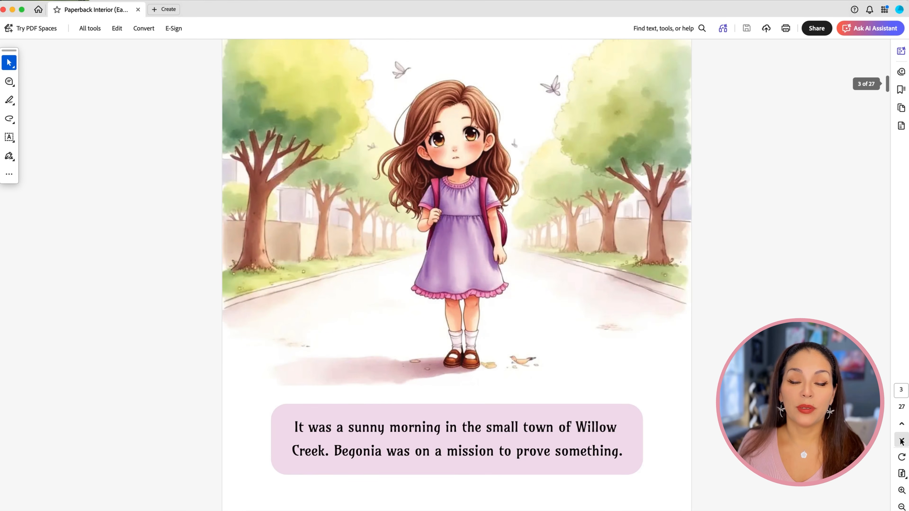
{"action": "left_click", "coordinate": [901, 441]}
{"action": "left_click", "coordinate": [900, 441]}
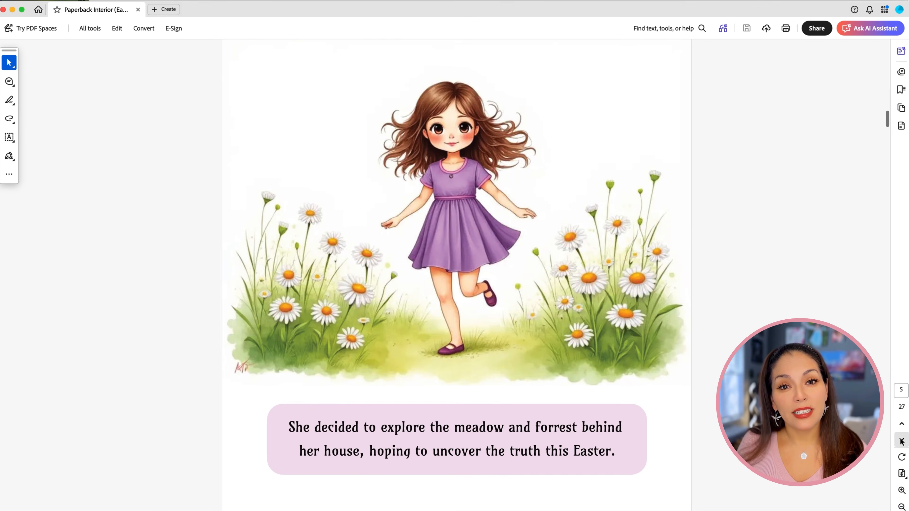
{"action": "left_click", "coordinate": [901, 441]}
{"action": "left_click", "coordinate": [901, 441]}
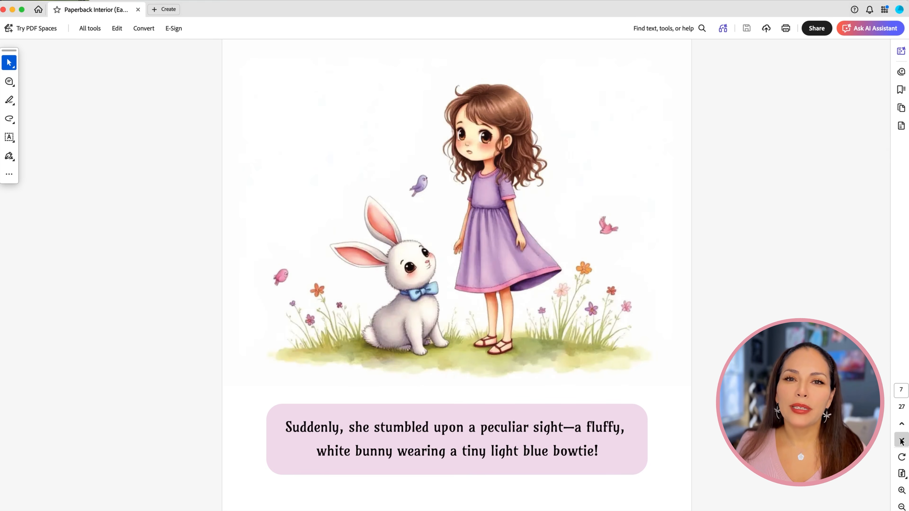
{"action": "left_click", "coordinate": [900, 441]}
{"action": "left_click", "coordinate": [901, 441]}
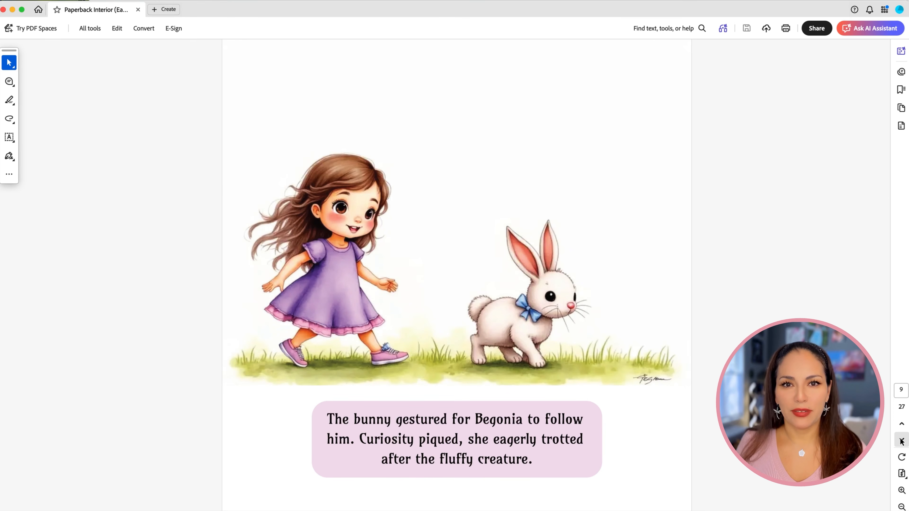
{"action": "left_click", "coordinate": [901, 441]}
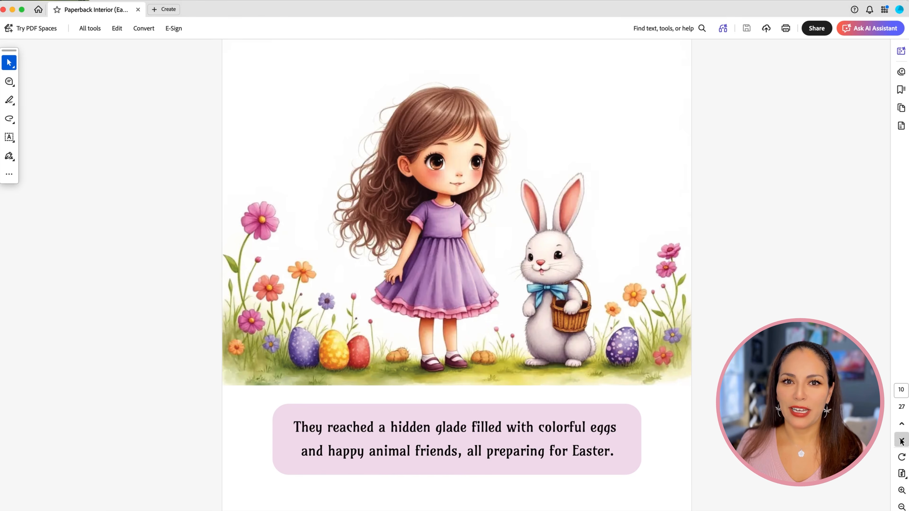
{"action": "left_click", "coordinate": [900, 441]}
{"action": "left_click", "coordinate": [901, 441]}
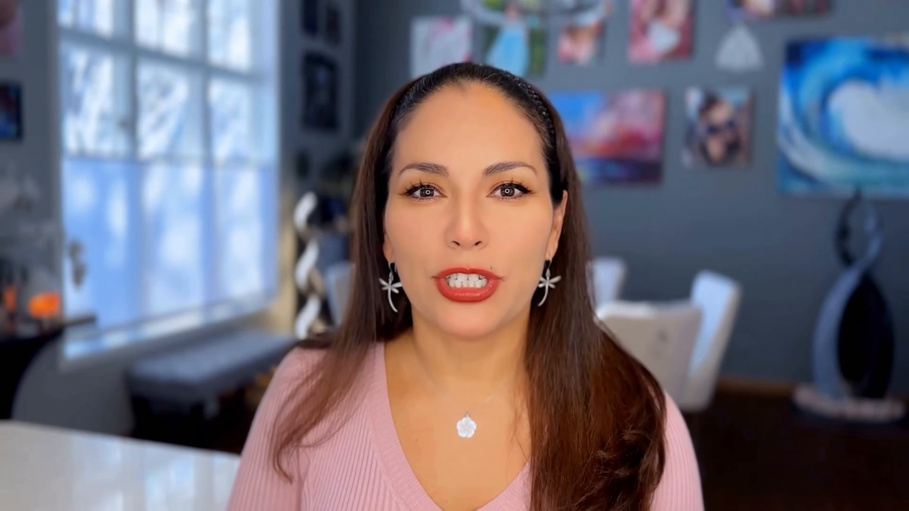